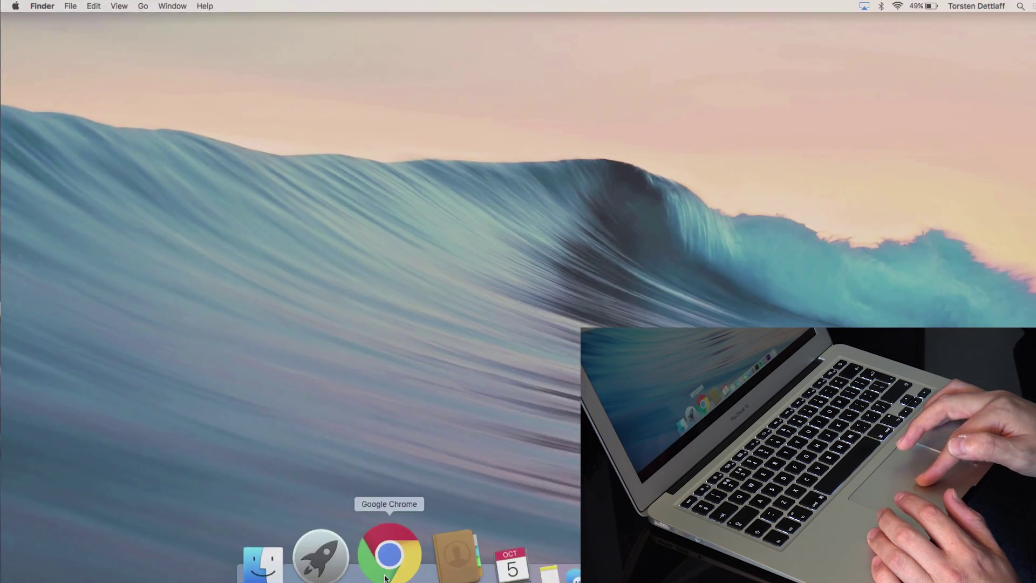
Launch Chrome from the Dock, then open and dismiss Spotify's application menu
{"action": "left_click", "coordinate": [380, 568]}
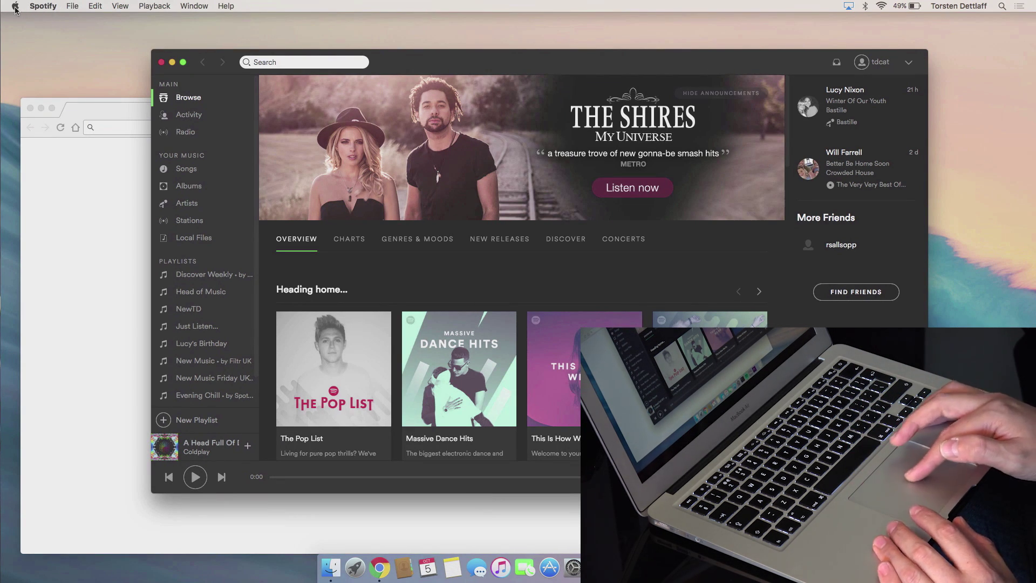
{"action": "left_click", "coordinate": [42, 7]}
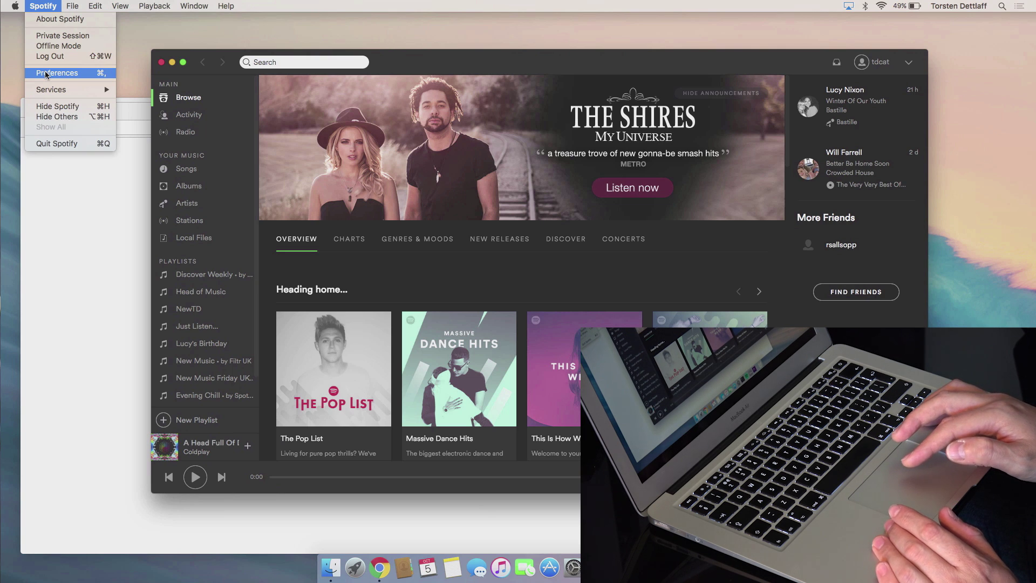
{"action": "mouse_move", "coordinate": [72, 6]}
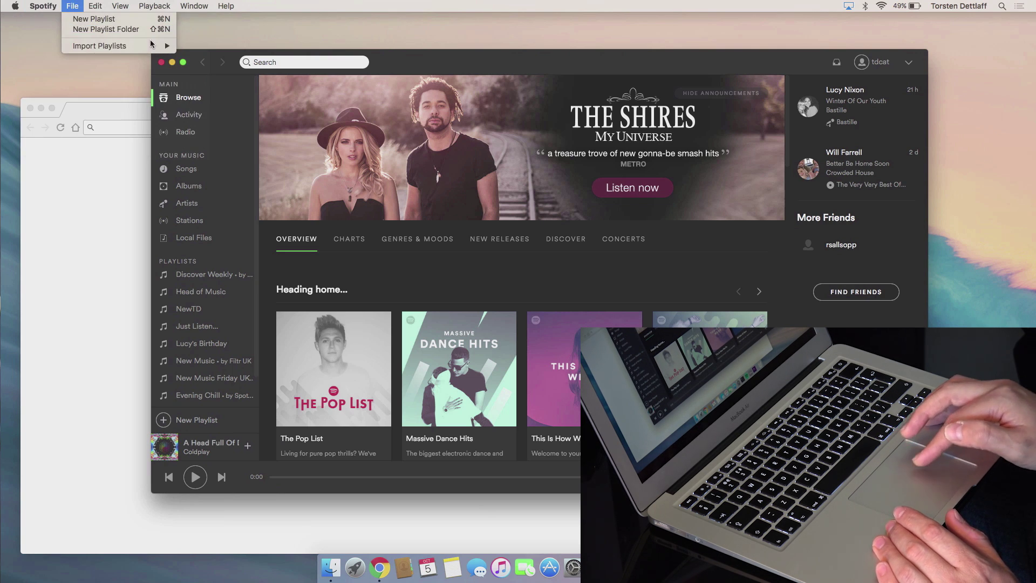
{"action": "left_click", "coordinate": [404, 62]}
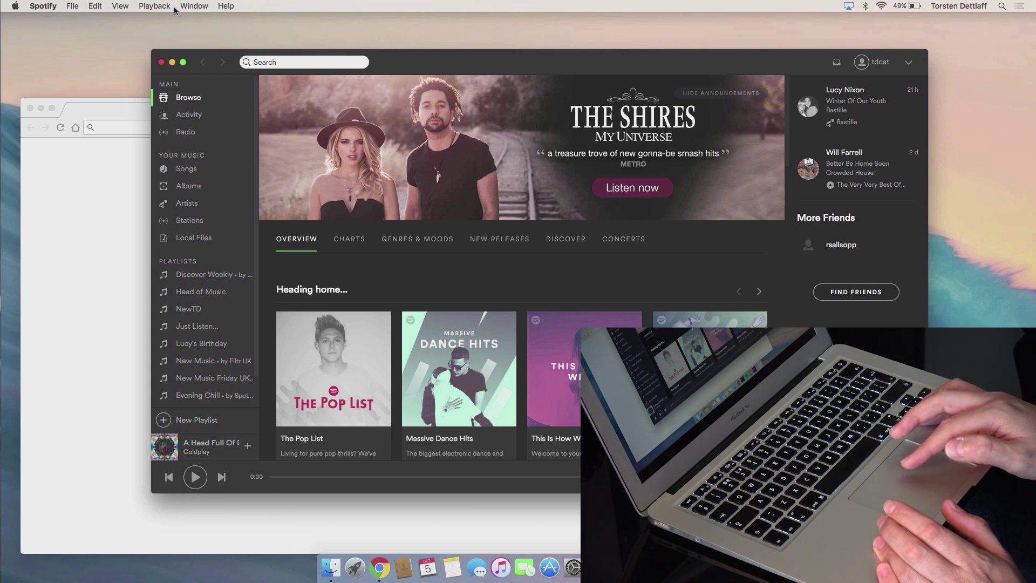
Bring Chrome forward, activate the desktop, and drag the Chrome window slightly to the right
{"action": "left_click", "coordinate": [110, 142]}
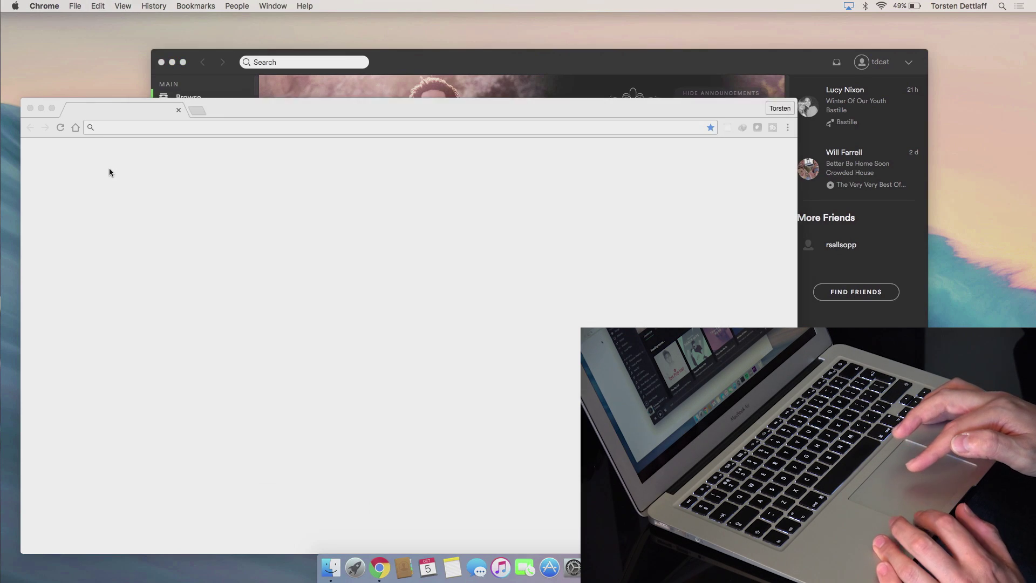
{"action": "left_click", "coordinate": [56, 68]}
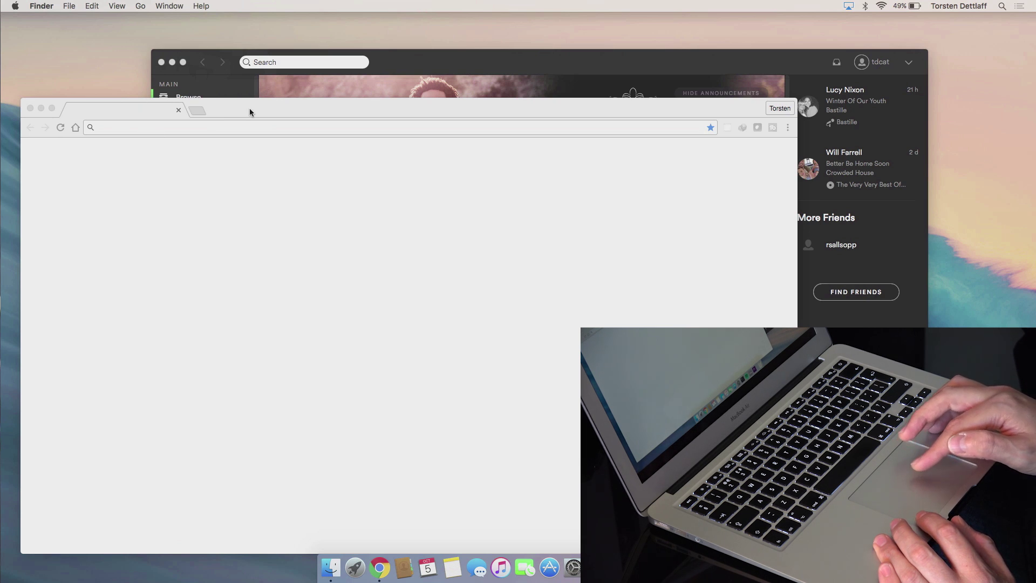
{"action": "left_click_drag", "start_coordinate": [249, 108], "coordinate": [313, 106]}
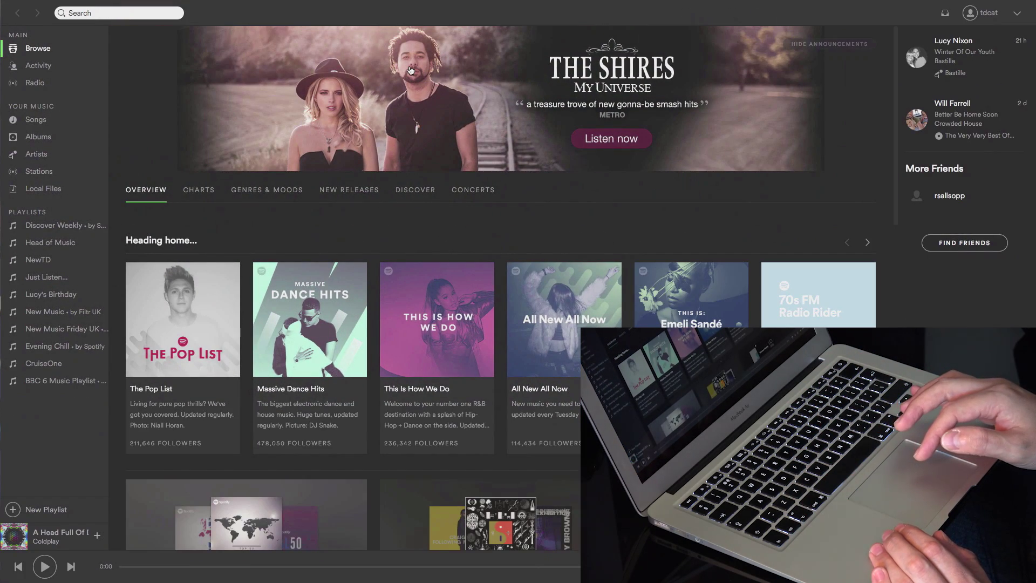
Switch between the desktop, Spotify and Chrome spaces with Control+arrow keys, ending on the desktop
{"action": "key", "text": "ctrl+Left"}
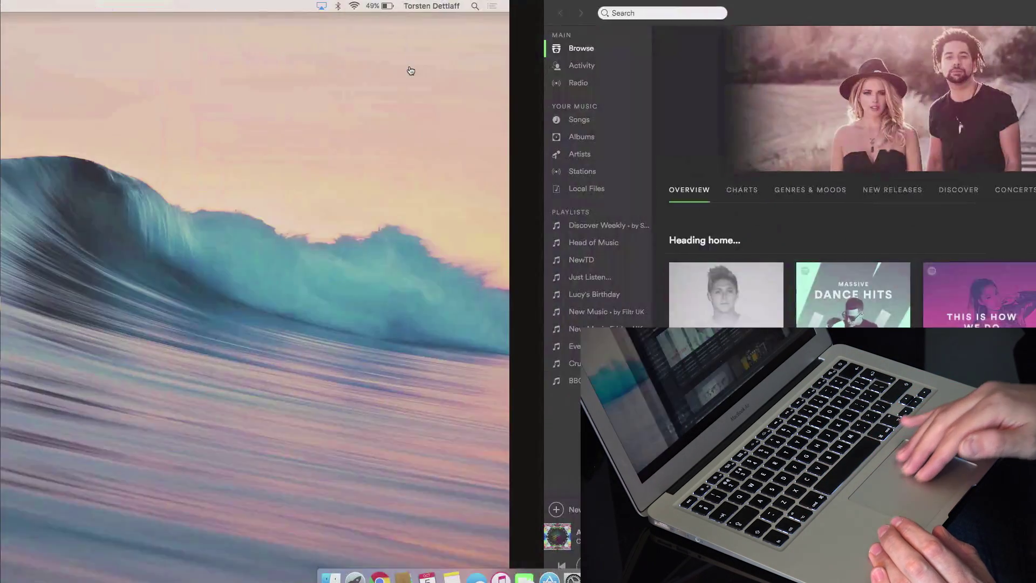
{"action": "key", "text": "ctrl+Right"}
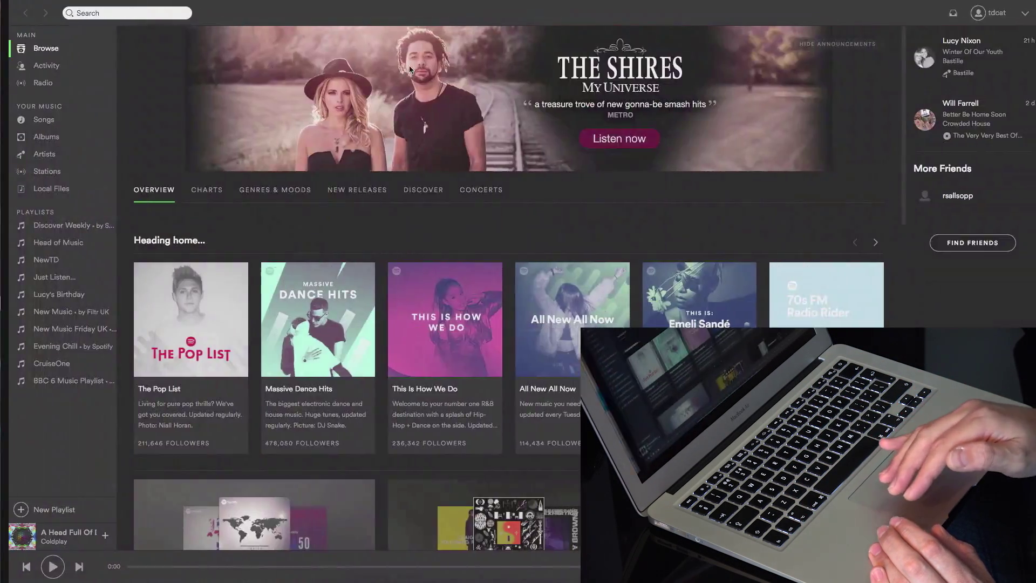
{"action": "key", "text": "ctrl+Right"}
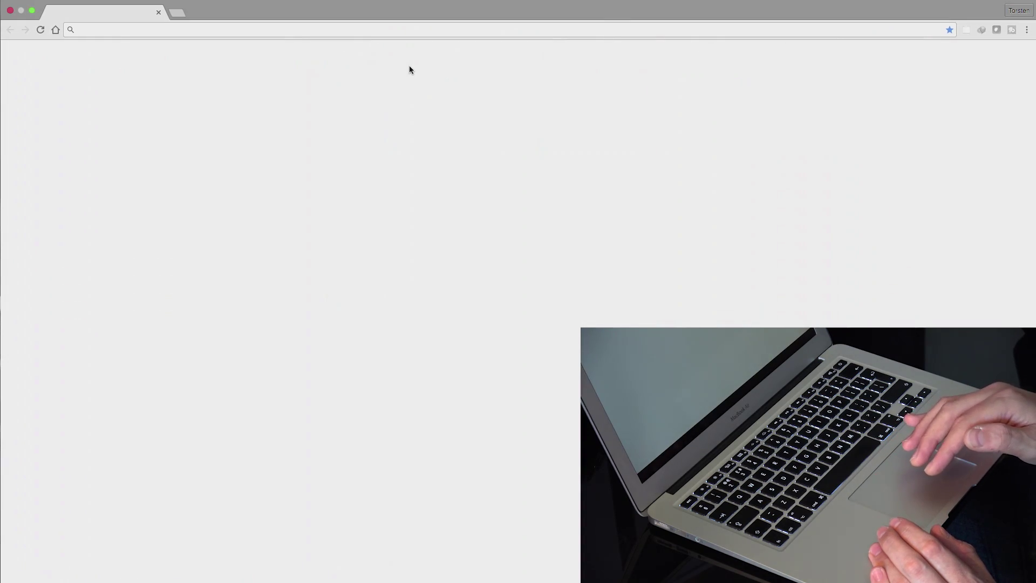
{"action": "key", "text": "ctrl+Left"}
{"action": "key", "text": "ctrl+Left"}
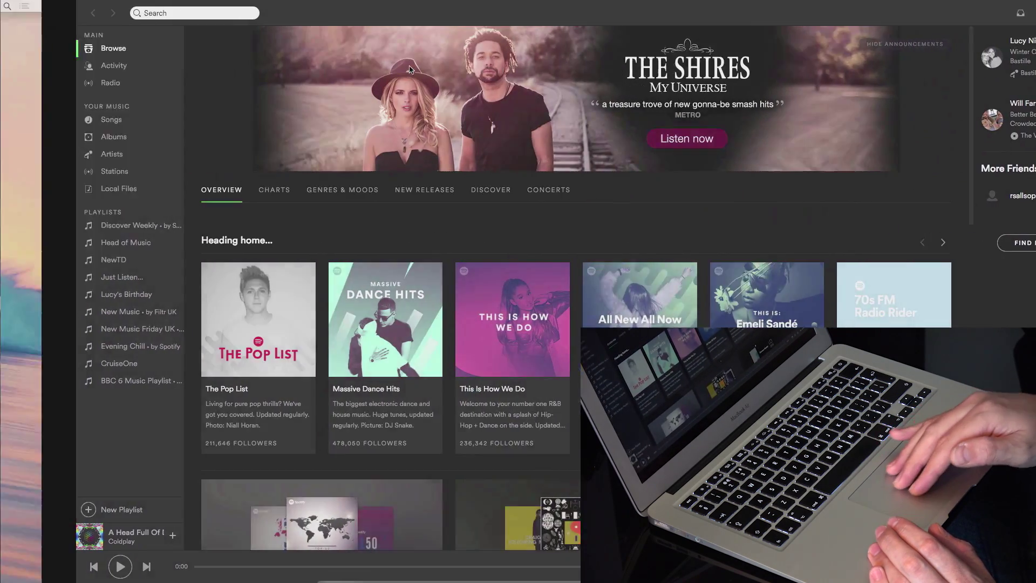
{"action": "key", "text": "ctrl+Right"}
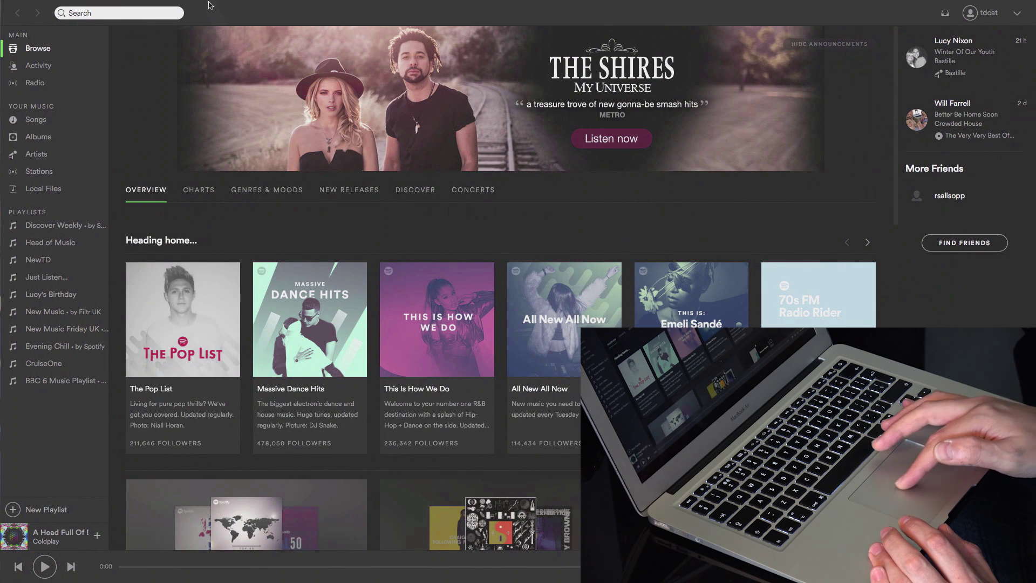
{"action": "mouse_move", "coordinate": [199, 2]}
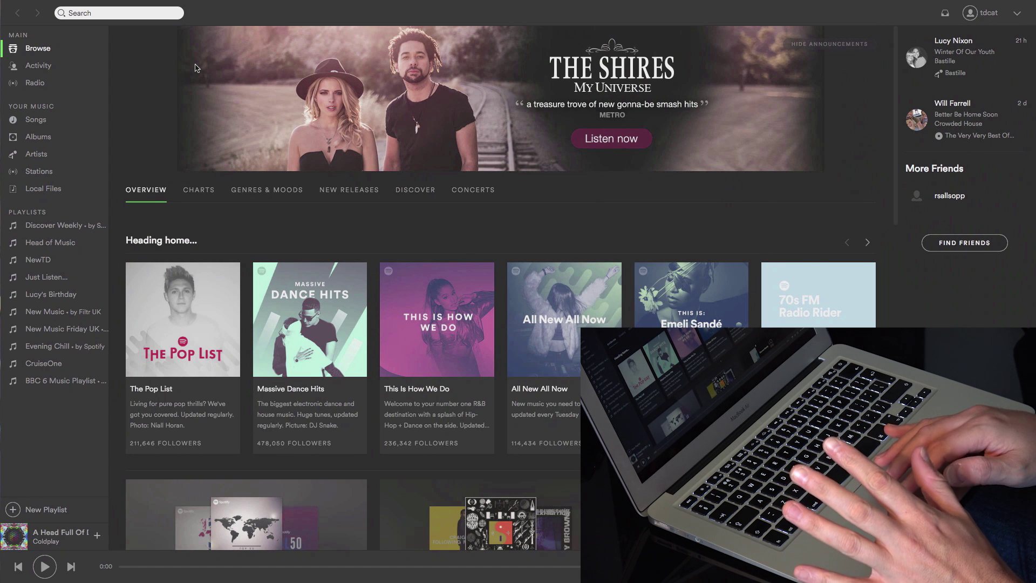
{"action": "key", "text": "ctrl+Left"}
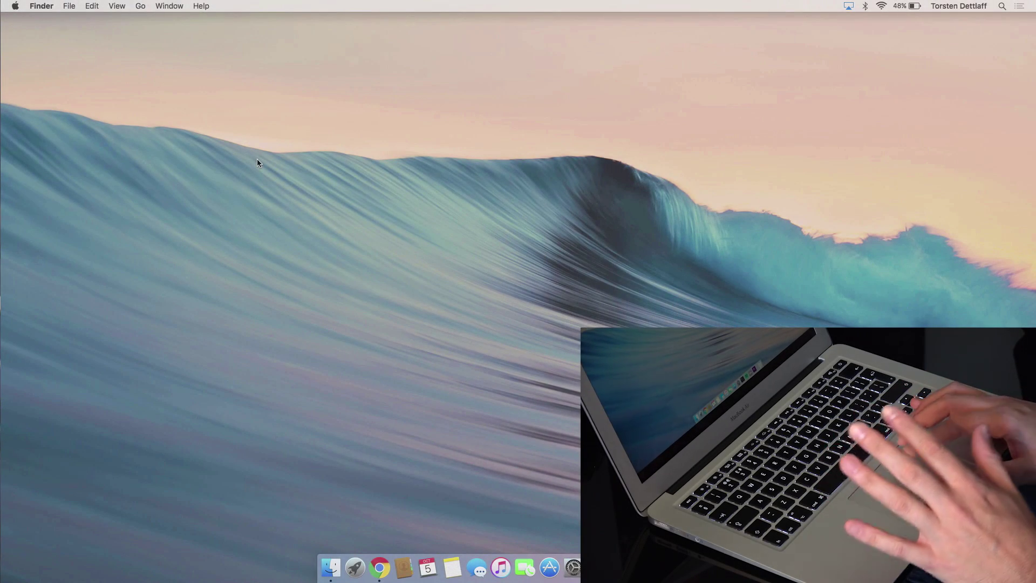
{"action": "key", "text": "ctrl+Right"}
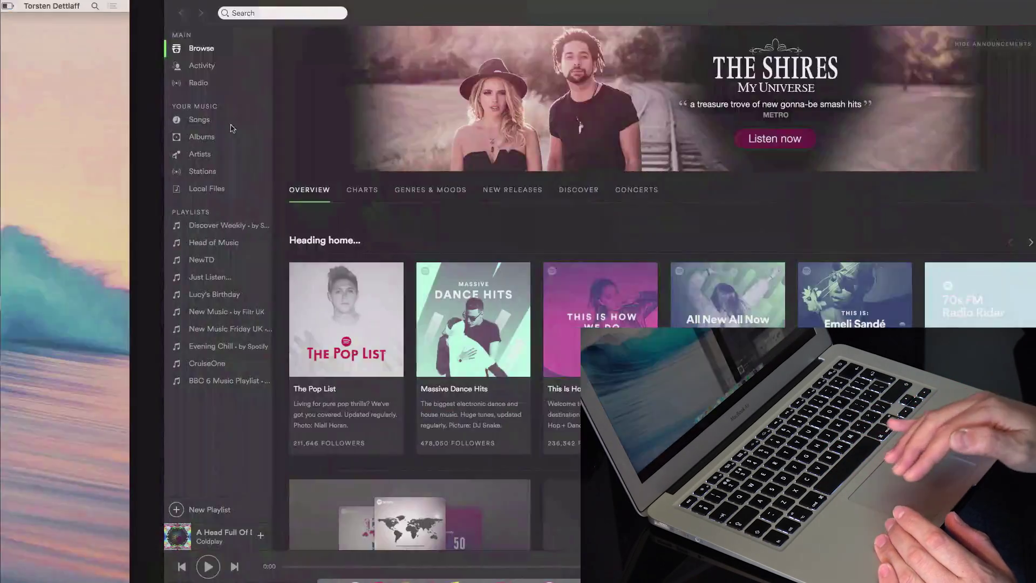
{"action": "key", "text": "ctrl+Right"}
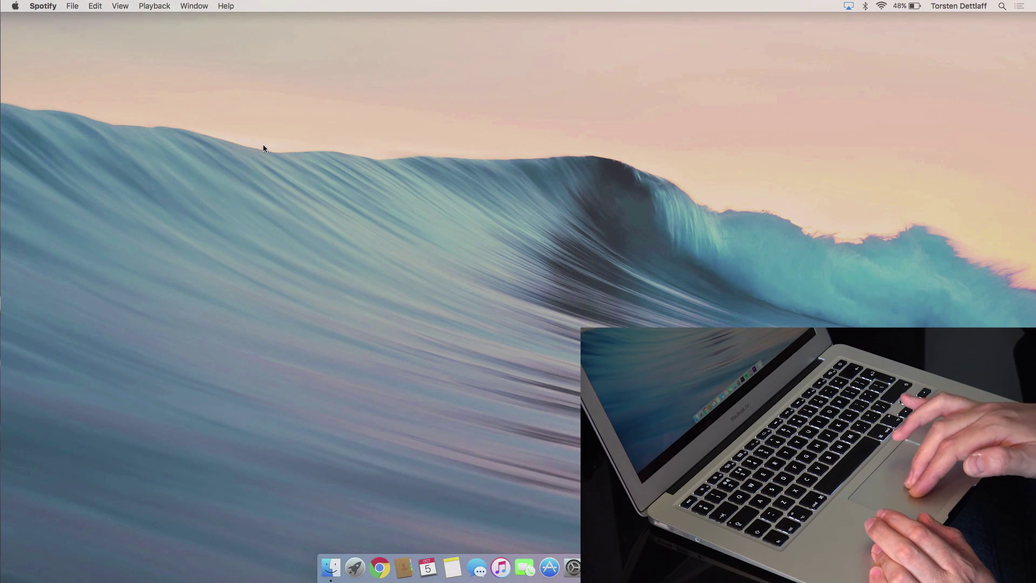
{"action": "left_click", "coordinate": [264, 145]}
{"action": "right_click", "coordinate": [263, 146]}
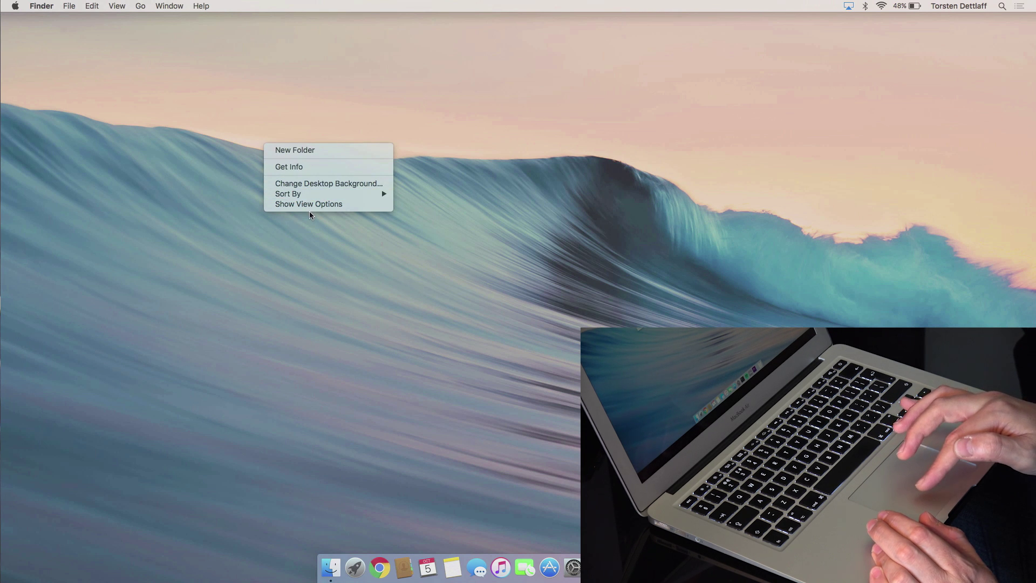
{"action": "left_click", "coordinate": [206, 128]}
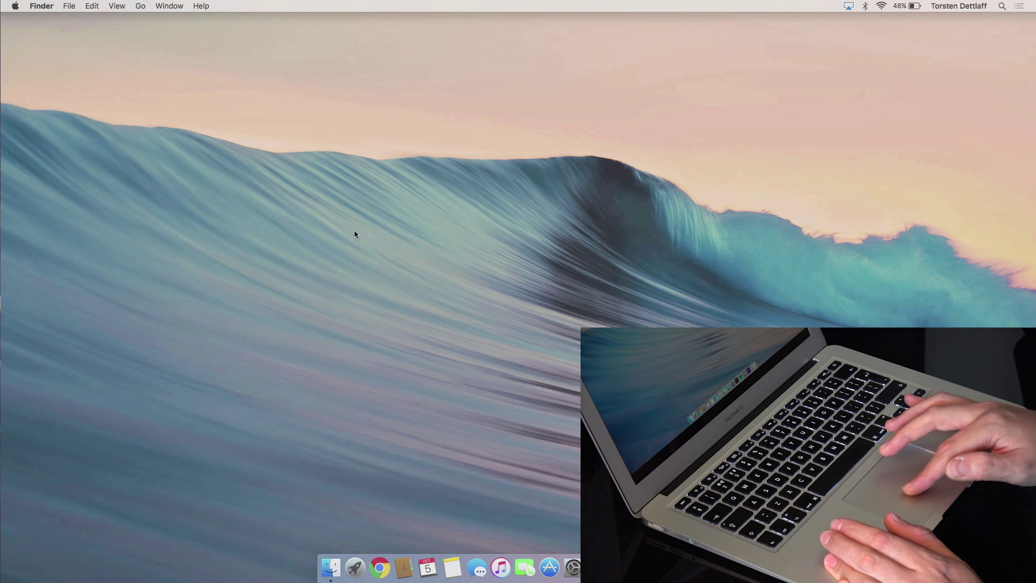
Open and dismiss the desktop and Chrome Dock context menus, then launch Google Chrome
{"action": "right_click", "coordinate": [380, 286]}
{"action": "left_click", "coordinate": [338, 266]}
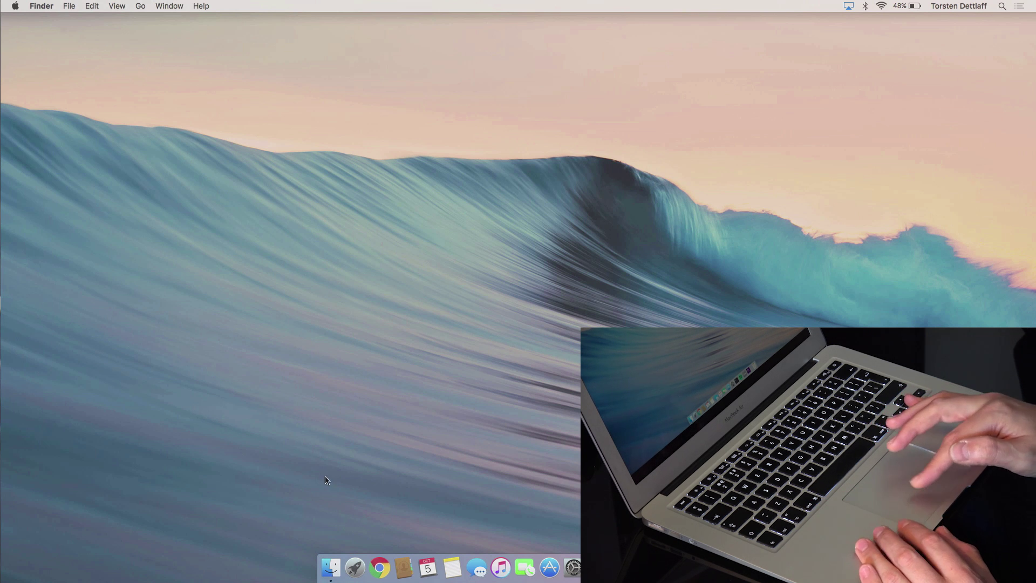
{"action": "right_click", "coordinate": [381, 568]}
{"action": "mouse_move", "coordinate": [391, 461]}
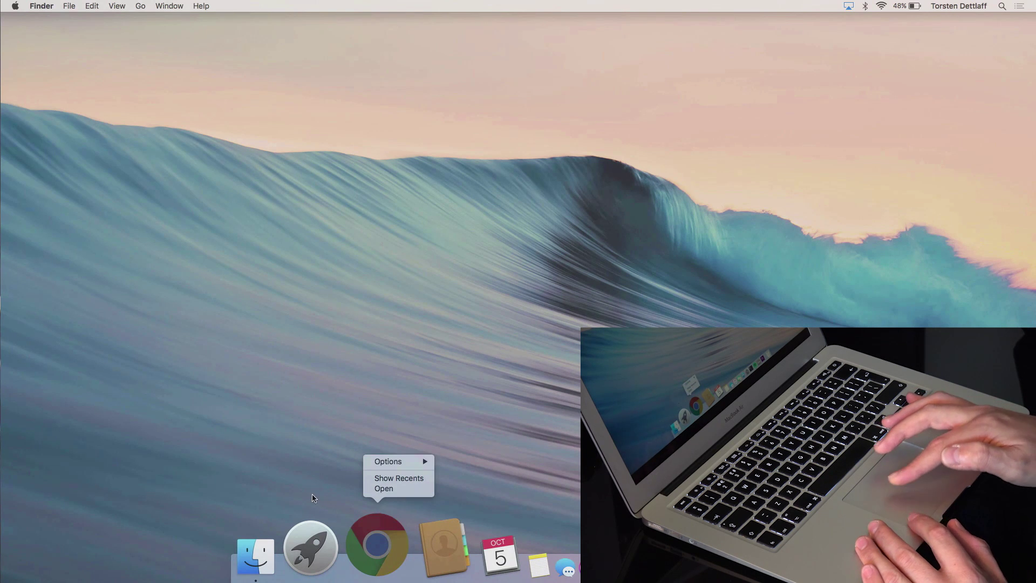
{"action": "left_click", "coordinate": [331, 510]}
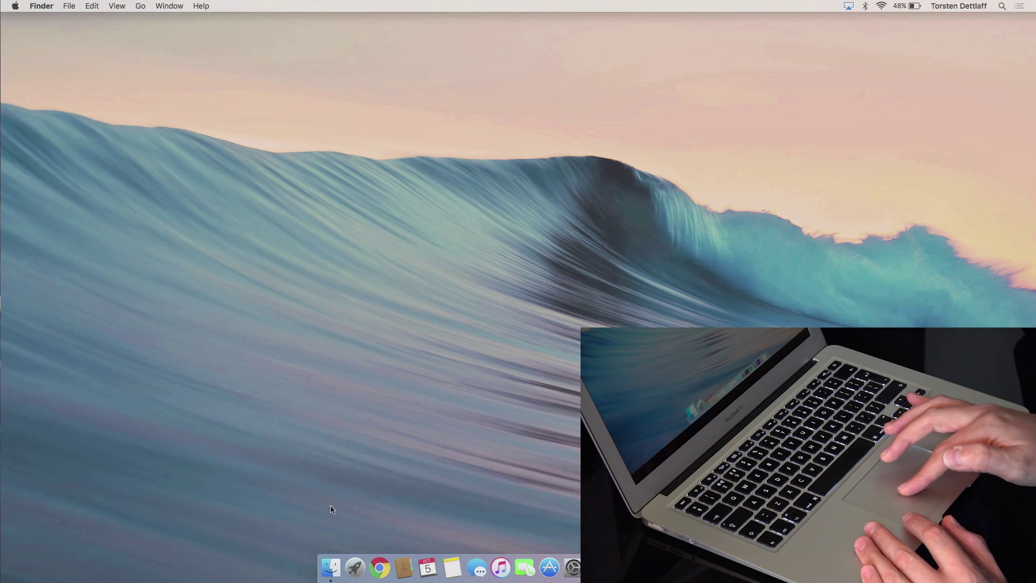
{"action": "left_click", "coordinate": [384, 561]}
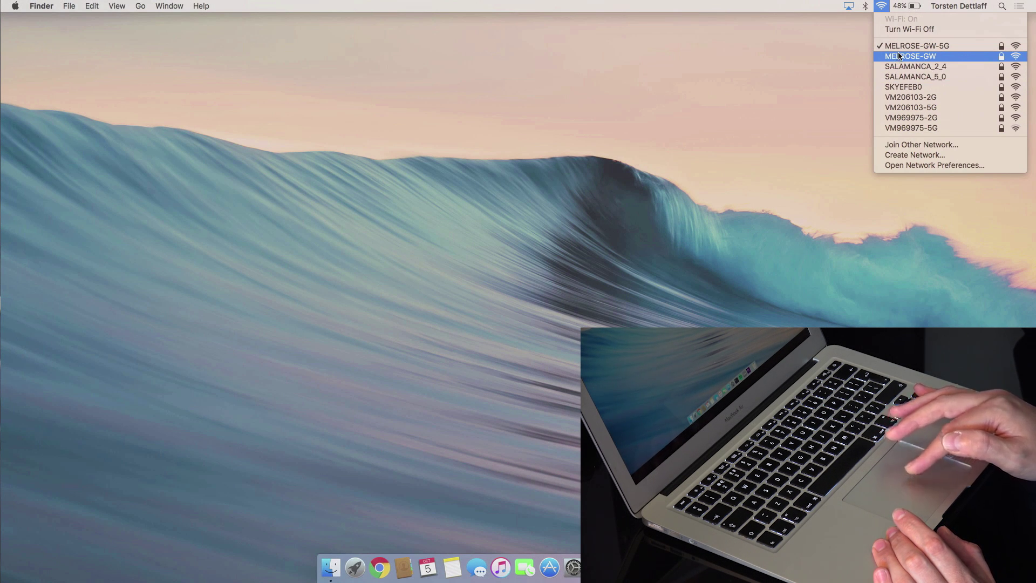
Close the Wi-Fi menu and reopen it showing extended connection details
{"action": "left_click", "coordinate": [839, 69]}
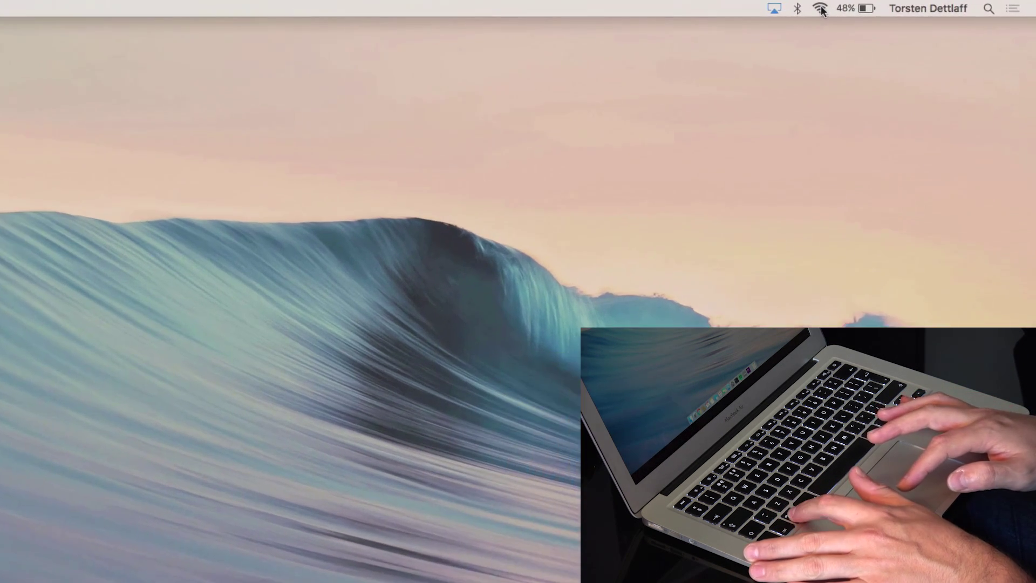
{"action": "left_click", "coordinate": [880, 6]}
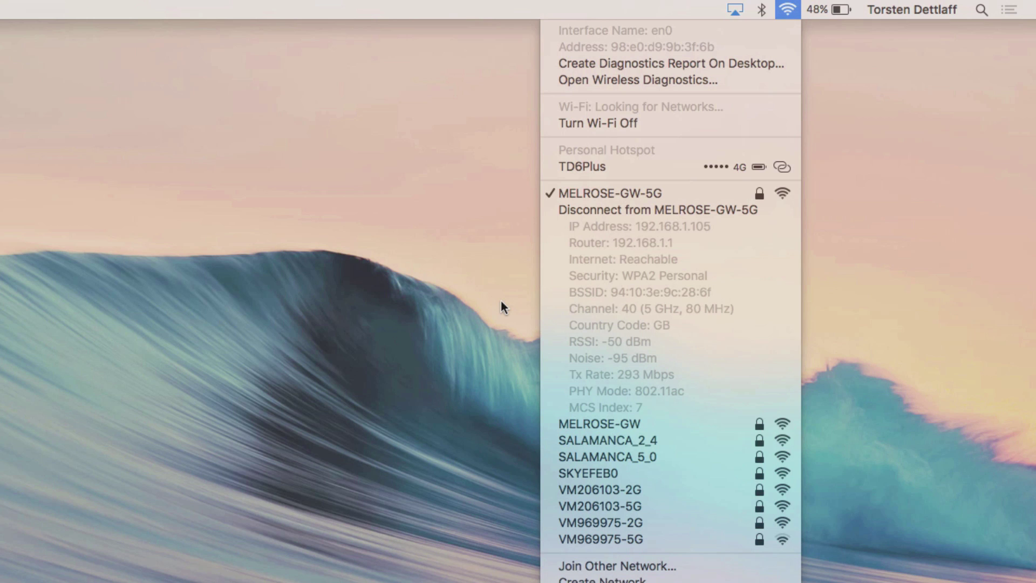
Open and close the Wi-Fi menu and its detailed view several times, leaving the desktop clear
{"action": "left_click", "coordinate": [514, 235]}
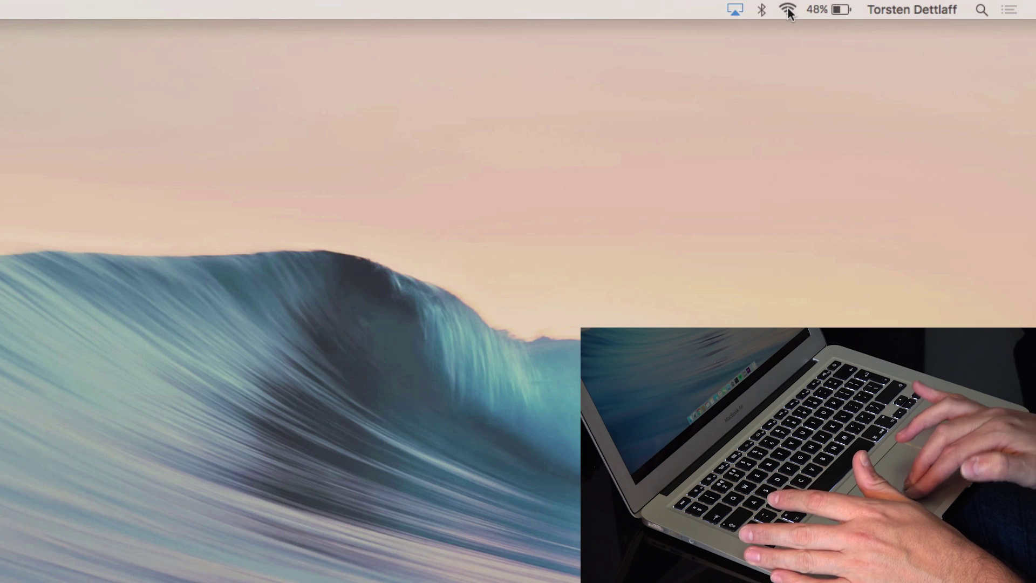
{"action": "left_click", "coordinate": [787, 10]}
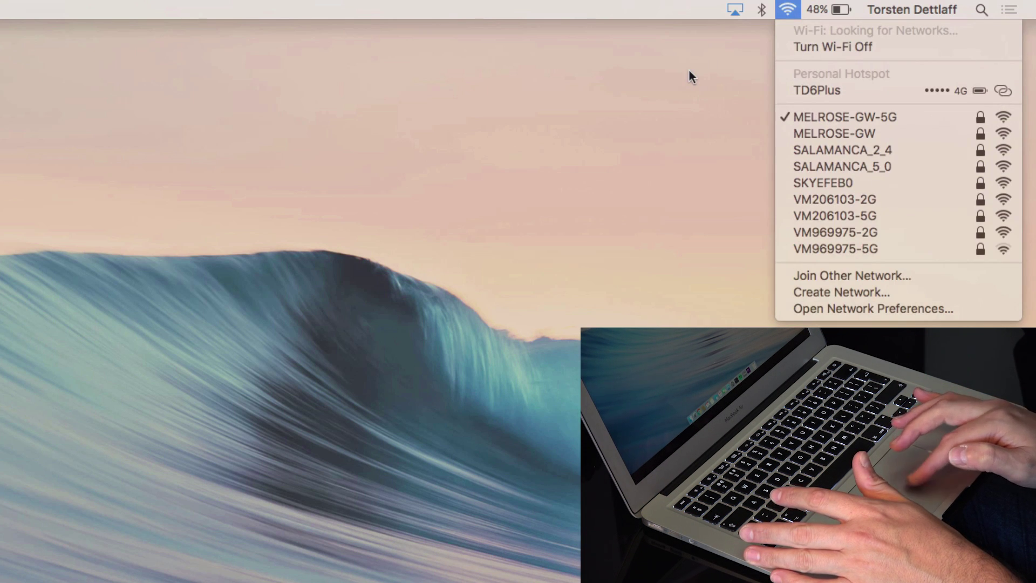
{"action": "left_click", "coordinate": [690, 70]}
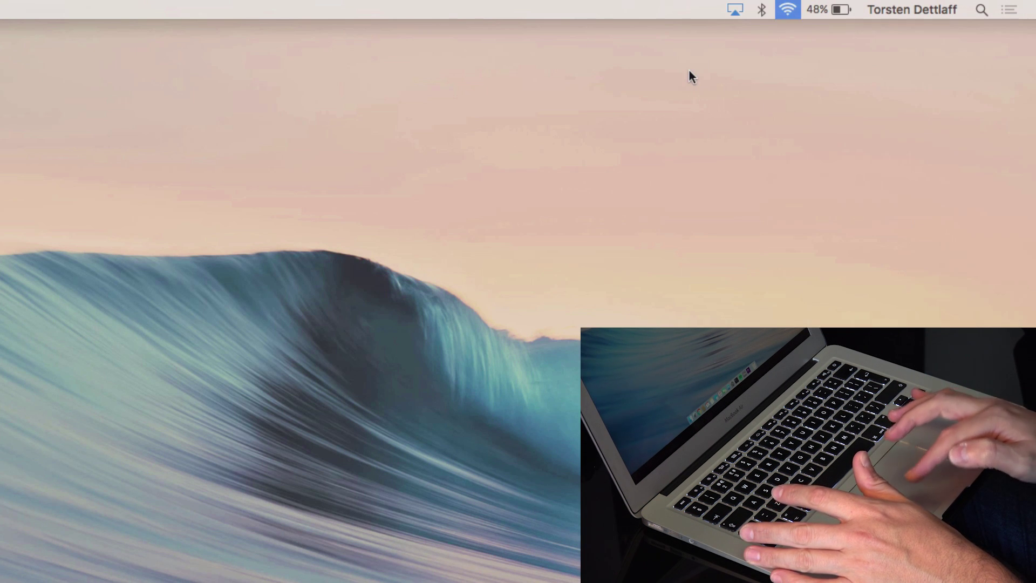
{"action": "left_click", "coordinate": [794, 10], "text": "alt"}
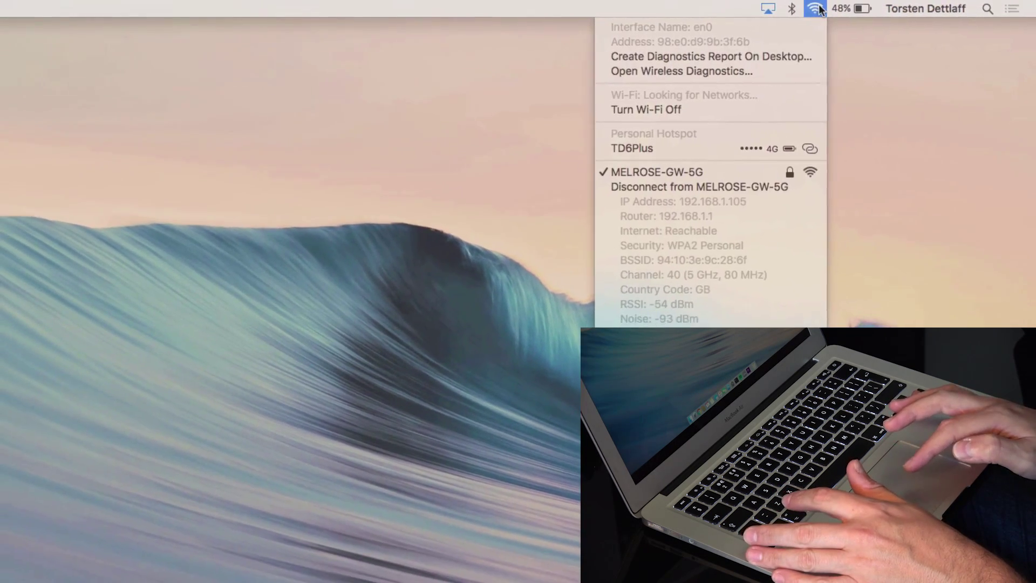
{"action": "left_click", "coordinate": [479, 246]}
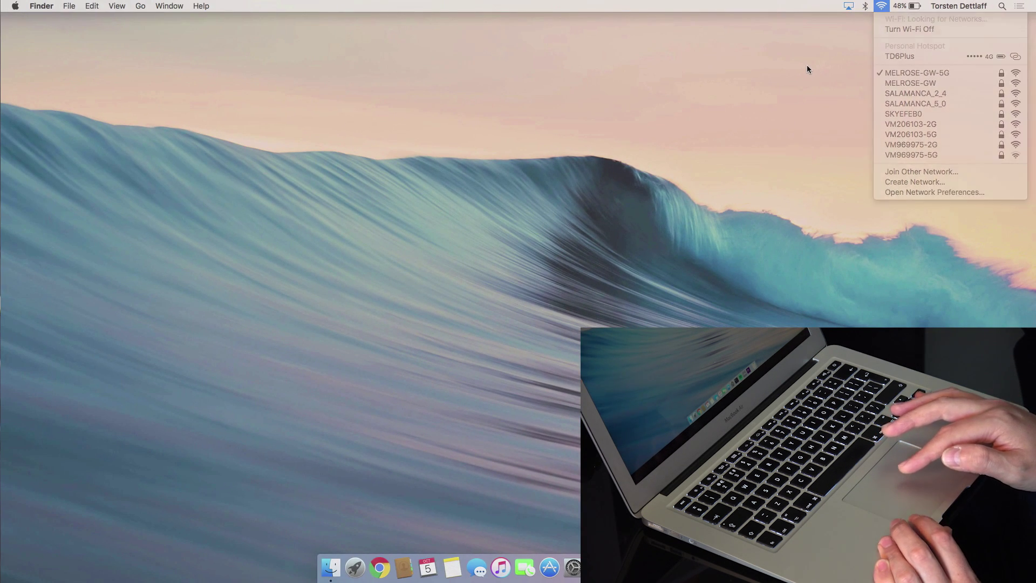
{"action": "left_click", "coordinate": [796, 69]}
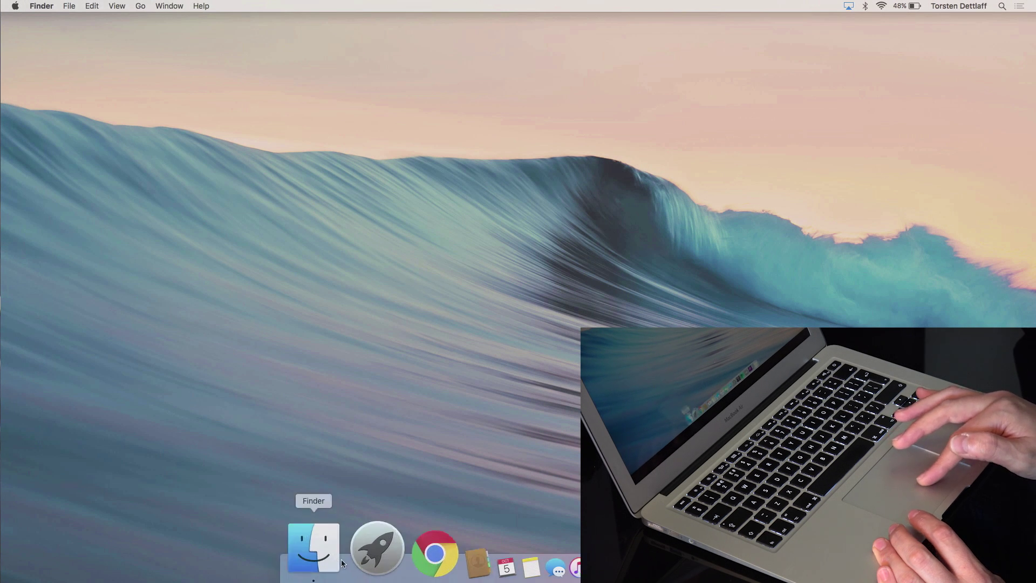
Open Launchpad and page back and forth between its two app pages, ending on page one
{"action": "left_click", "coordinate": [372, 547]}
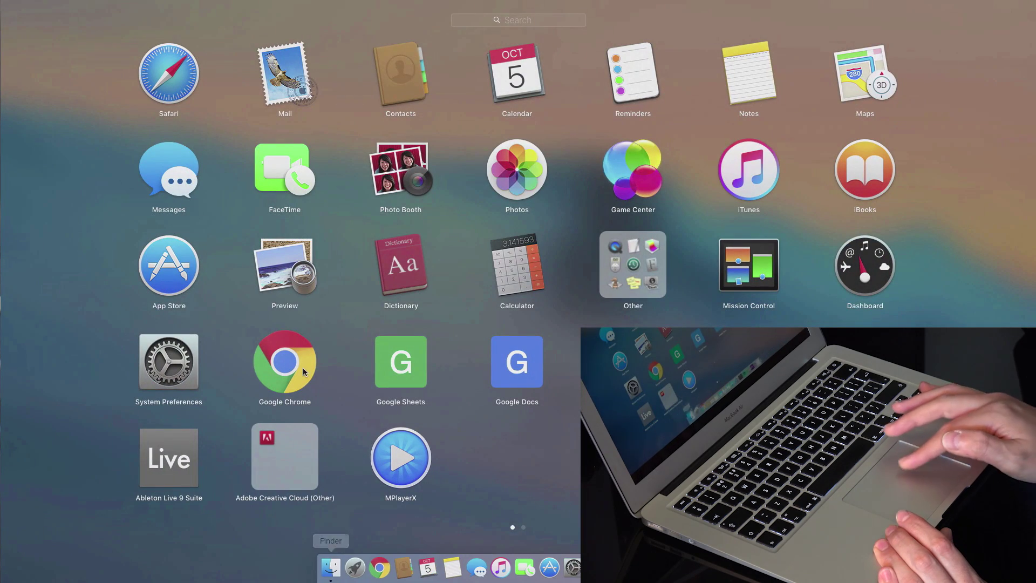
{"action": "scroll", "coordinate": [299, 286], "scroll_direction": "right", "scroll_amount": 5}
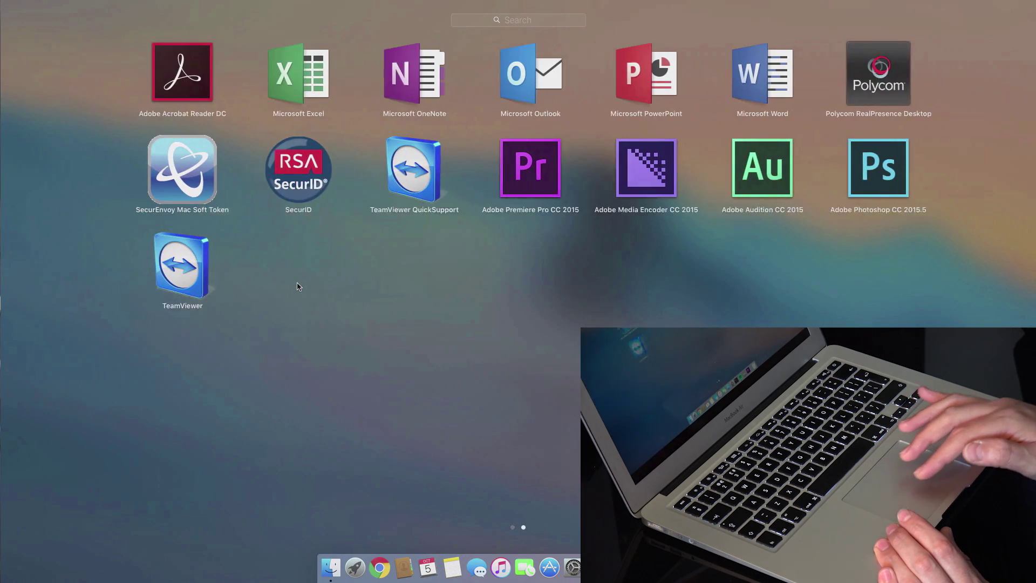
{"action": "scroll", "coordinate": [299, 286], "scroll_direction": "left", "scroll_amount": 5}
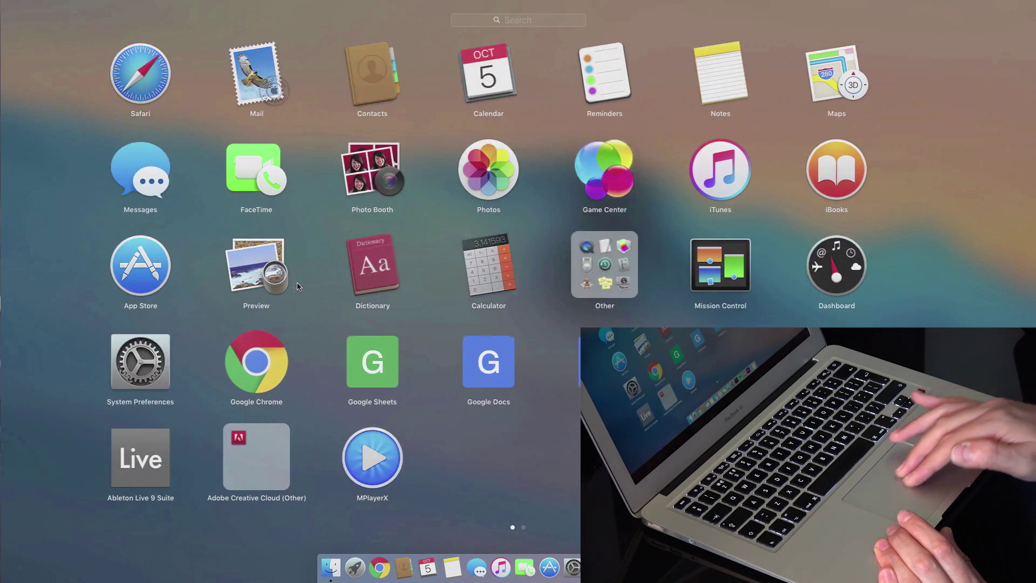
{"action": "scroll", "coordinate": [299, 286], "scroll_direction": "right", "scroll_amount": 5}
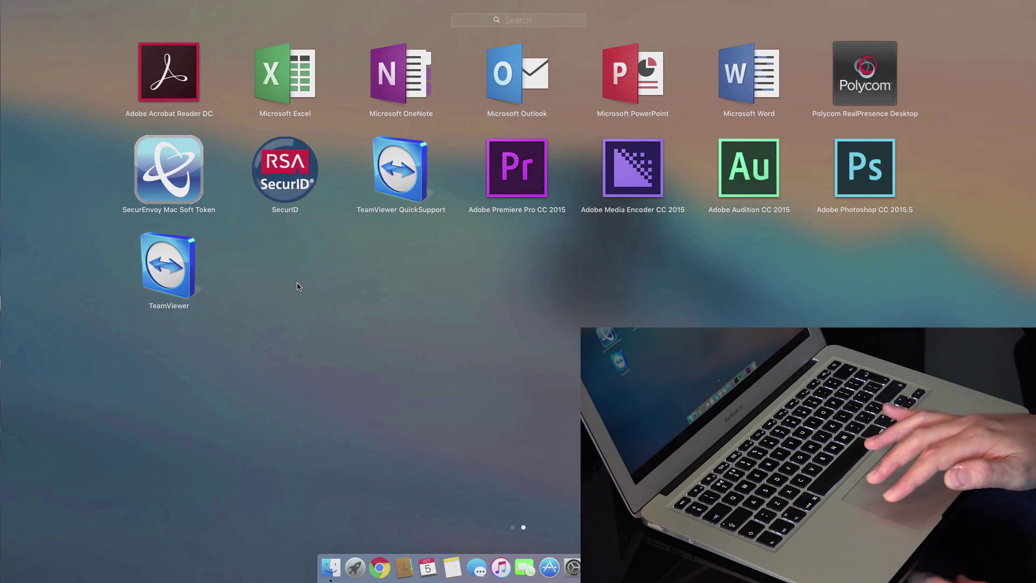
{"action": "scroll", "coordinate": [299, 286], "scroll_direction": "left", "scroll_amount": 5}
{"action": "scroll", "coordinate": [298, 286], "scroll_direction": "right", "scroll_amount": 5}
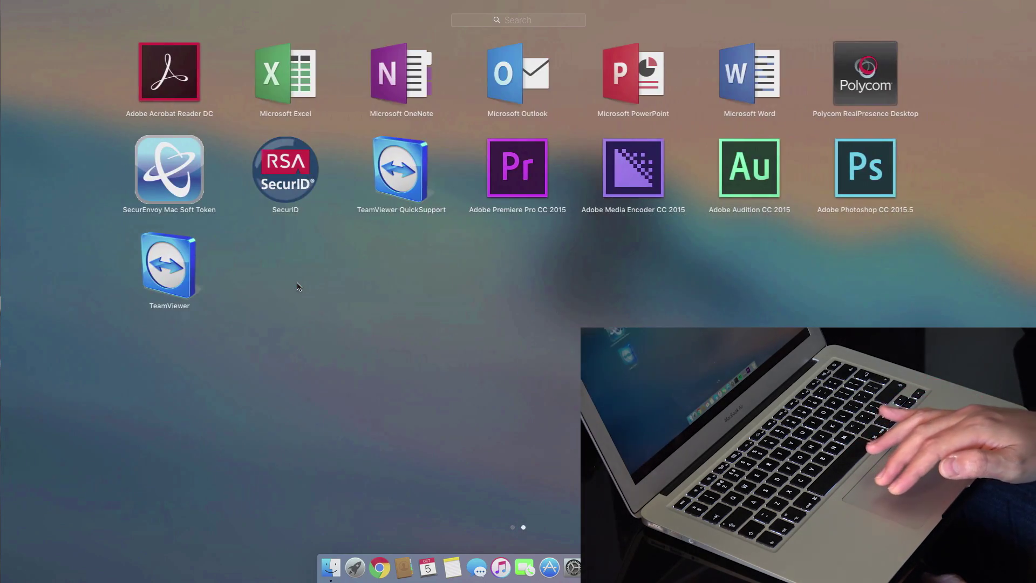
{"action": "scroll", "coordinate": [298, 286], "scroll_direction": "left", "scroll_amount": 5}
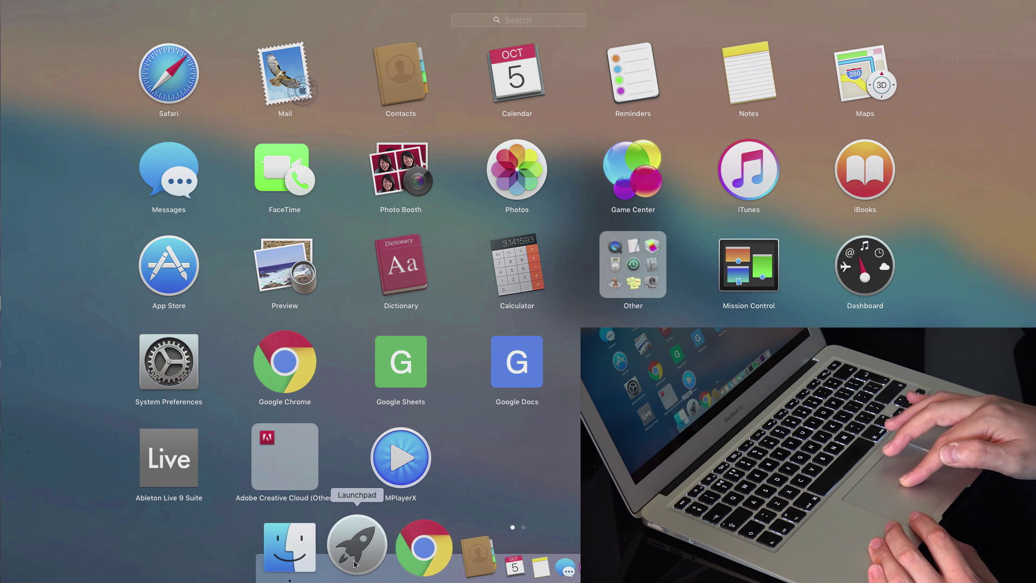
Leave Launchpad, load google.com in Chrome, and search for apple.com
{"action": "key", "text": "Escape"}
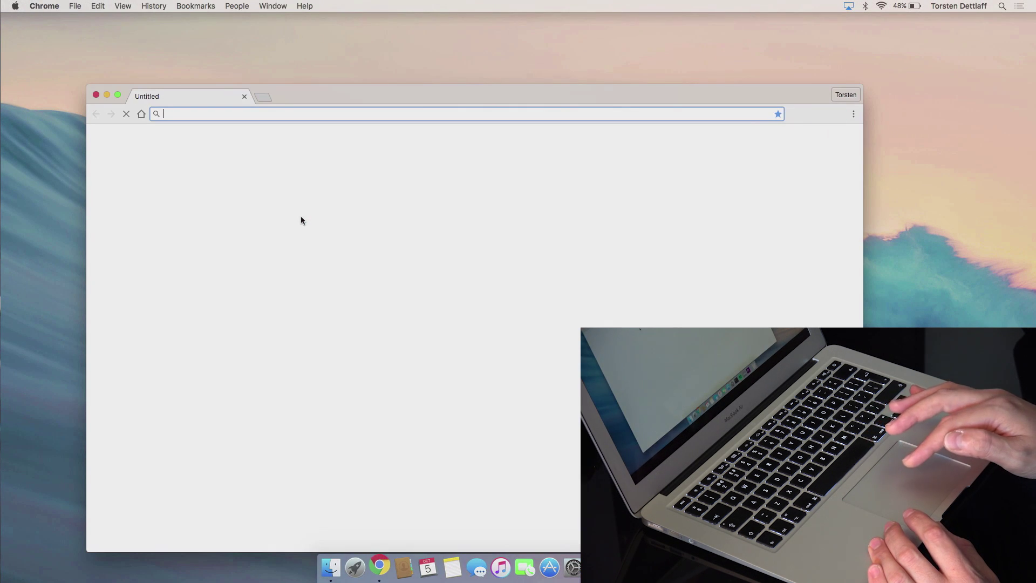
{"action": "type", "text": "g"}
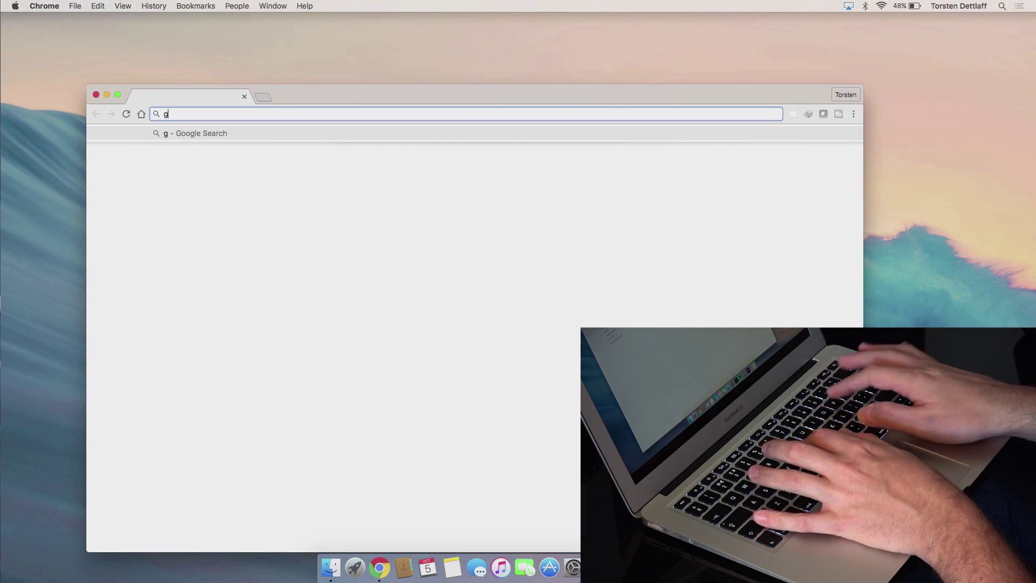
{"action": "key", "text": "BackSpace"}
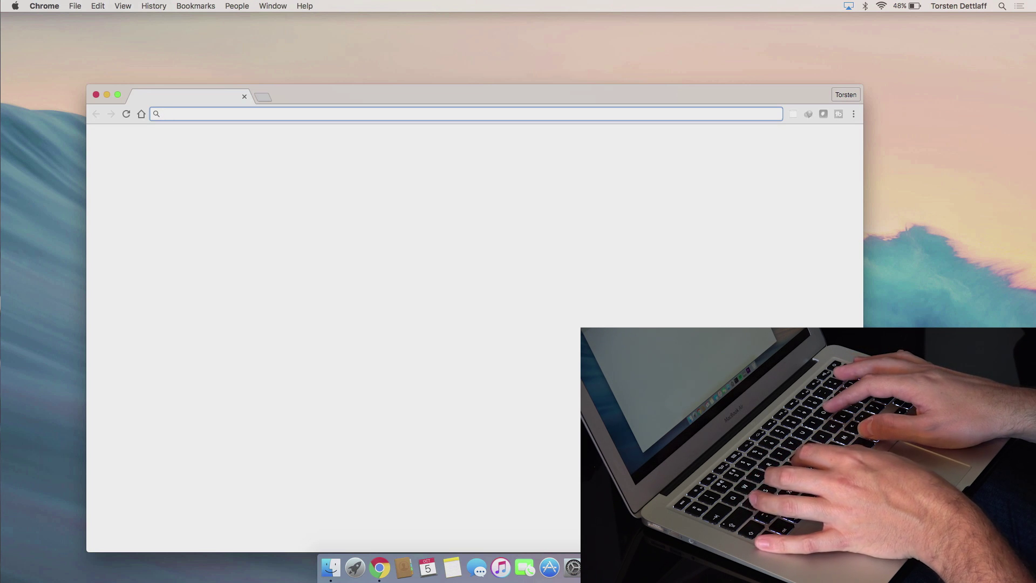
{"action": "type", "text": "google"}
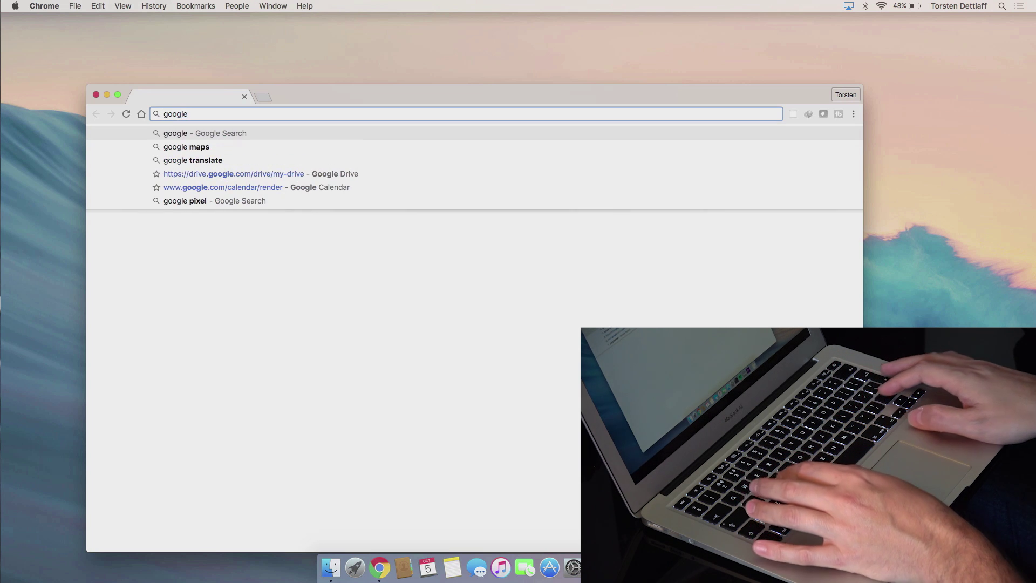
{"action": "type", "text": ".com"}
{"action": "key", "text": "Return"}
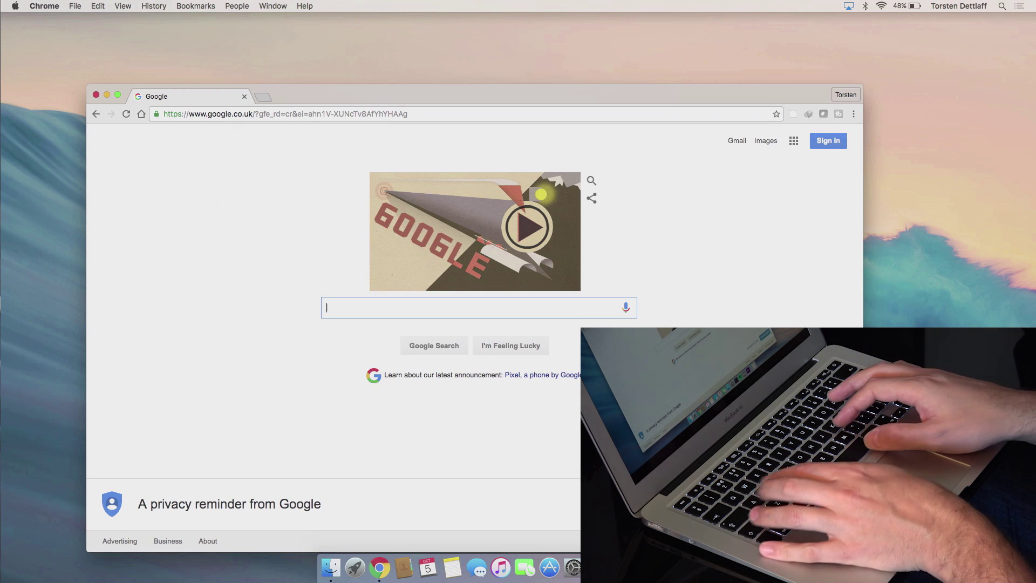
{"action": "type", "text": "apple.c"}
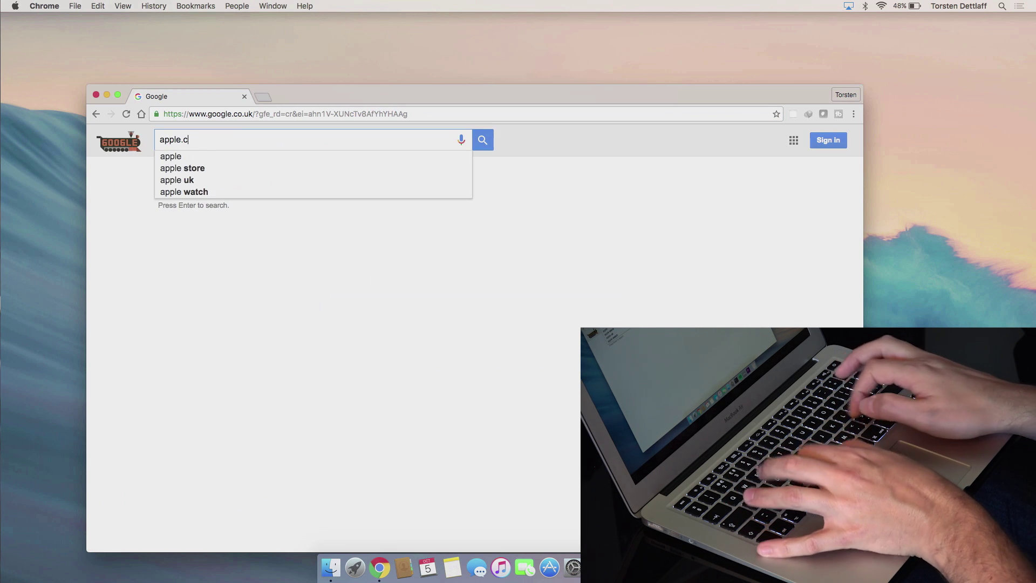
{"action": "type", "text": "om"}
{"action": "key", "text": "Return"}
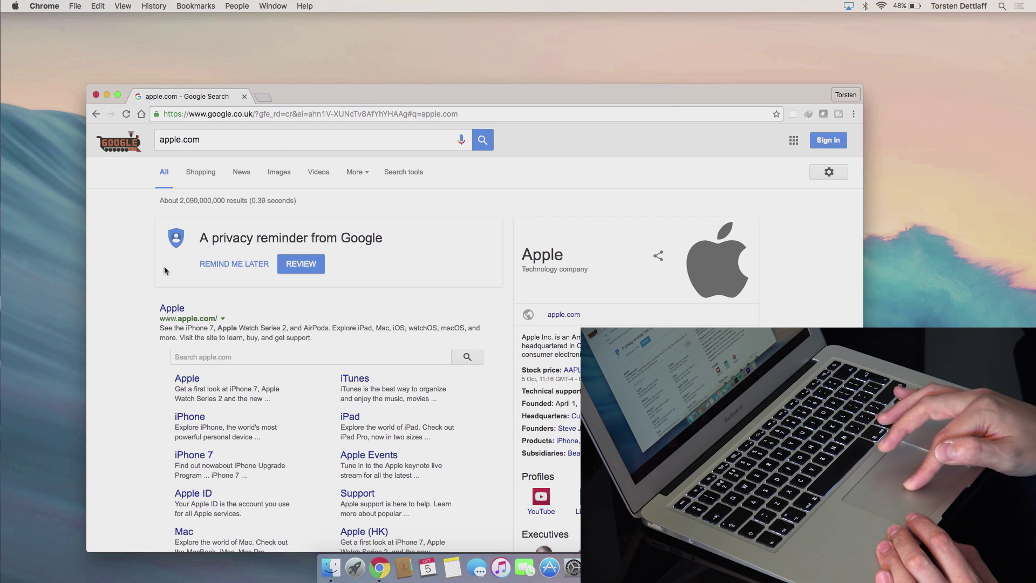
Open the apple.com result and scroll down the Apple homepage and back up
{"action": "left_click", "coordinate": [174, 313]}
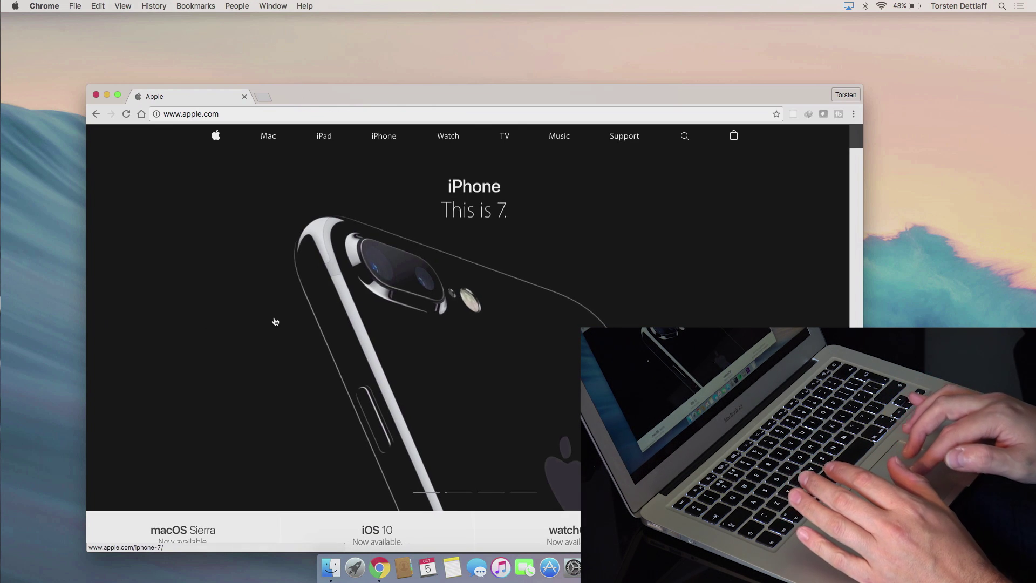
{"action": "scroll", "coordinate": [275, 322], "scroll_direction": "down", "scroll_amount": 5}
{"action": "scroll", "coordinate": [276, 323], "scroll_direction": "down", "scroll_amount": 4}
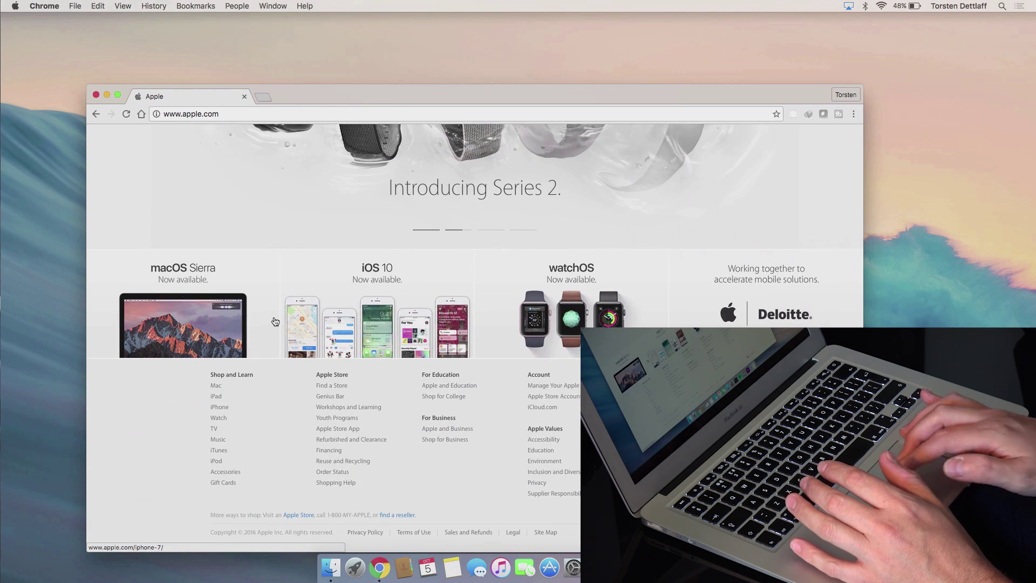
{"action": "scroll", "coordinate": [275, 329], "scroll_direction": "up", "scroll_amount": 9}
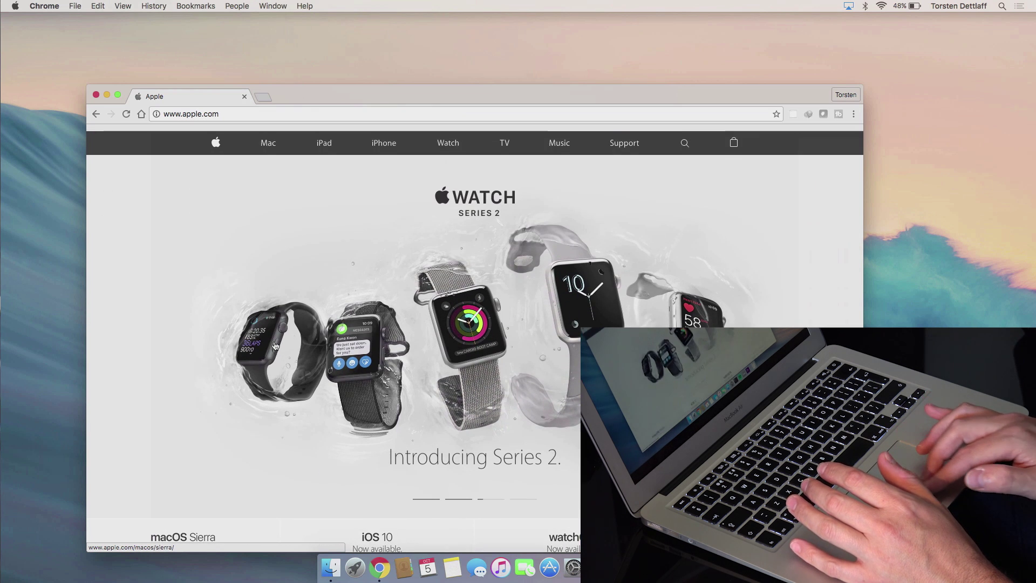
{"action": "left_click", "coordinate": [383, 136]}
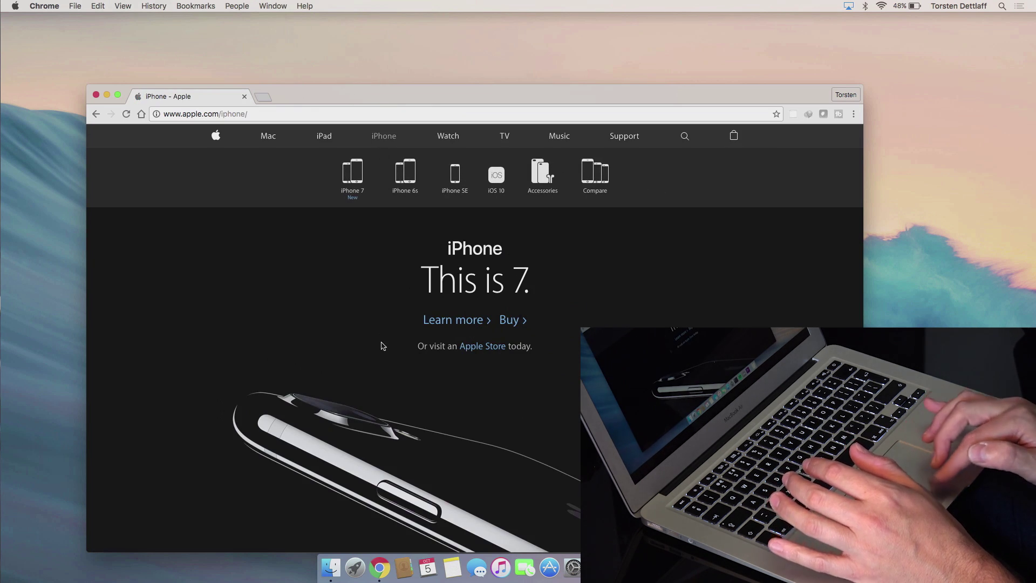
{"action": "scroll", "coordinate": [383, 346], "scroll_direction": "down", "scroll_amount": 15}
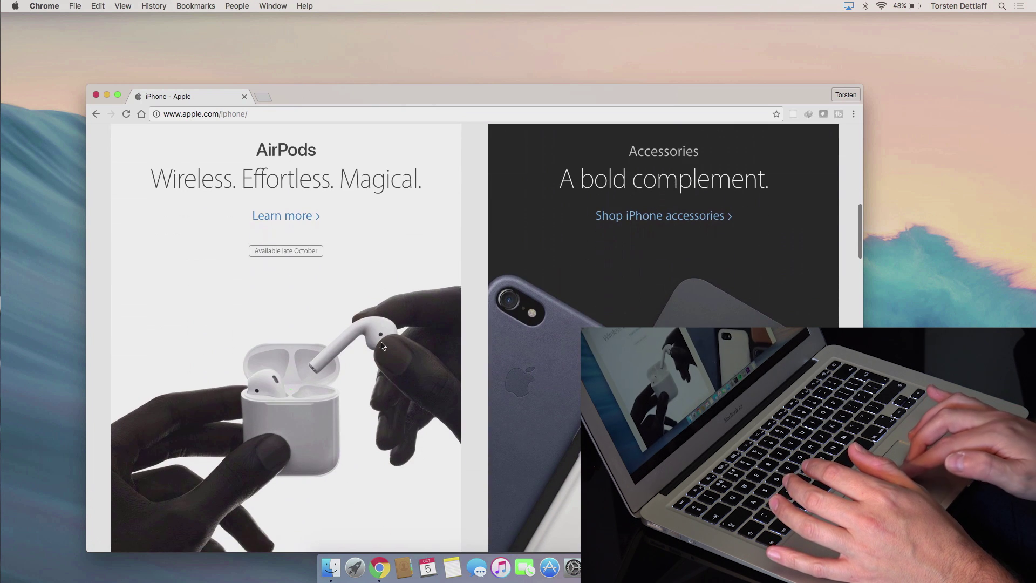
{"action": "scroll", "coordinate": [383, 346], "scroll_direction": "down", "scroll_amount": 15}
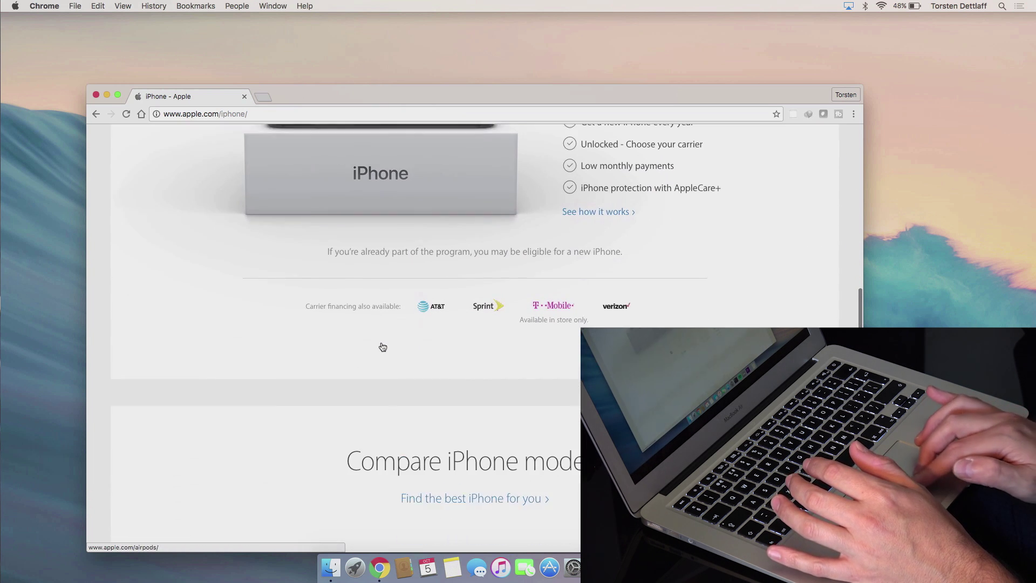
{"action": "scroll", "coordinate": [383, 345], "scroll_direction": "down", "scroll_amount": 10}
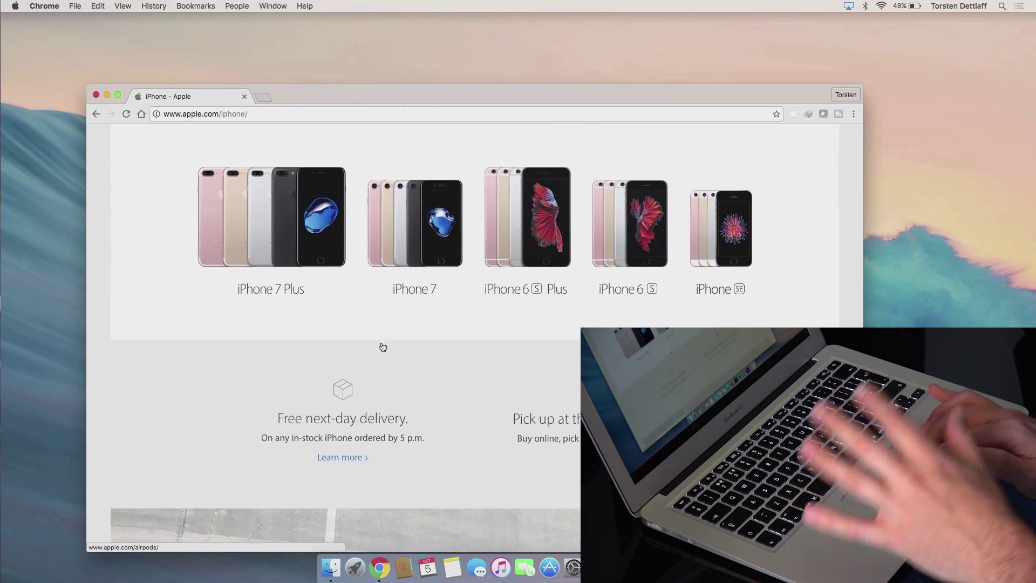
{"action": "scroll", "coordinate": [382, 346], "scroll_direction": "down", "scroll_amount": 6}
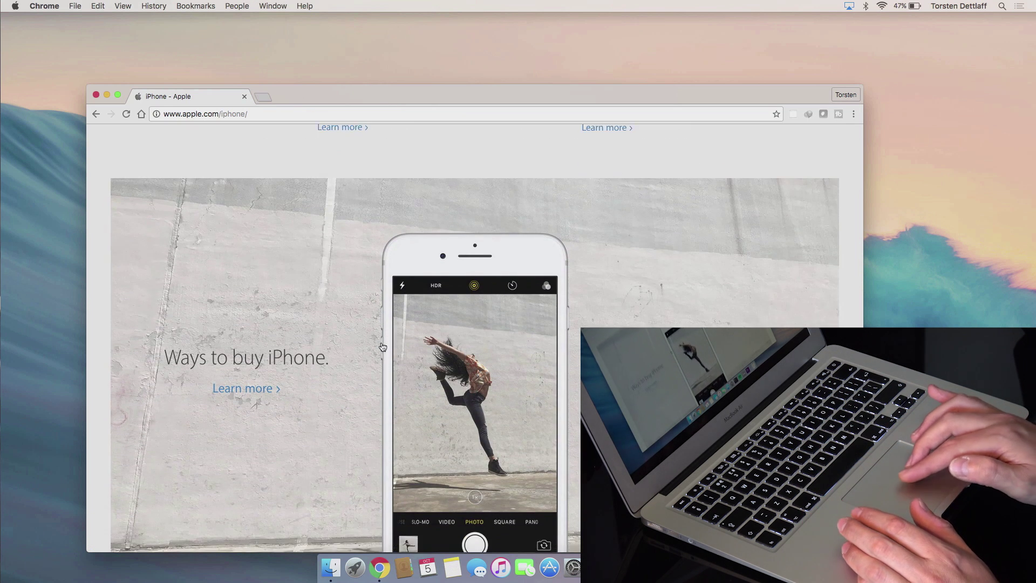
{"action": "scroll", "coordinate": [382, 346], "scroll_direction": "down", "scroll_amount": 7}
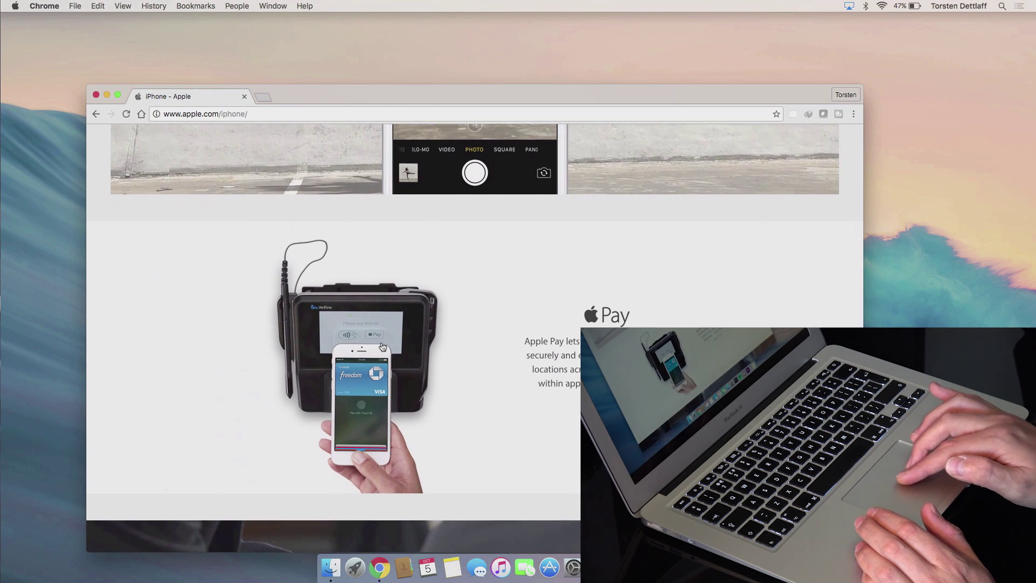
{"action": "scroll", "coordinate": [382, 346], "scroll_direction": "down", "scroll_amount": 5}
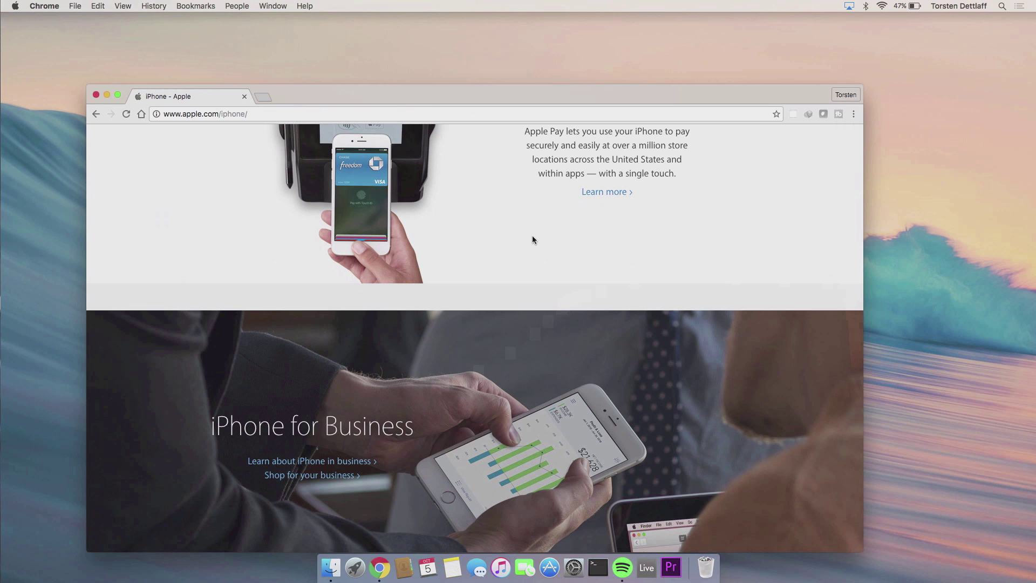
Scroll back up through the iPhone page to the Compare iPhone models section
{"action": "scroll", "coordinate": [533, 237], "scroll_direction": "up", "scroll_amount": 2}
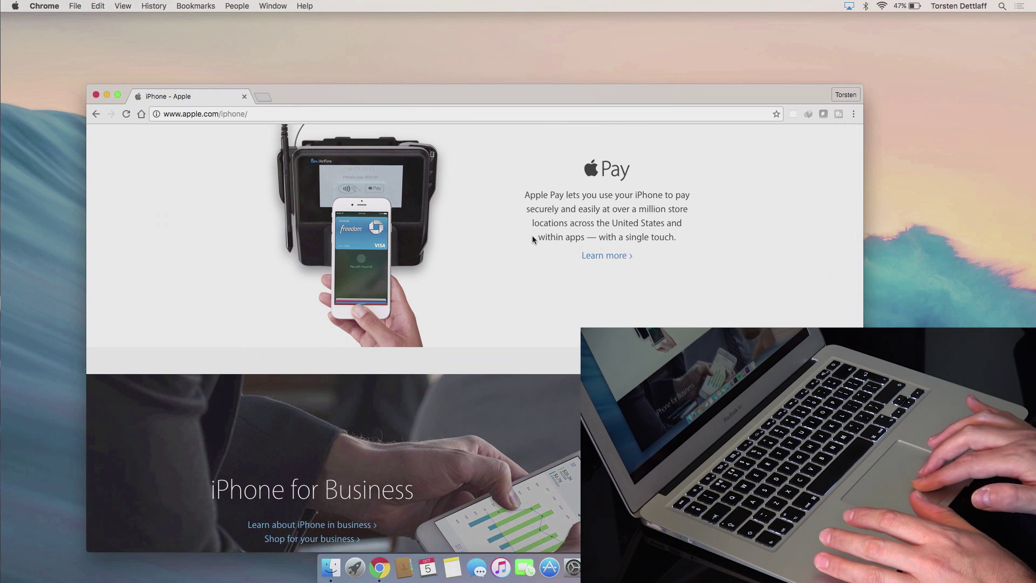
{"action": "scroll", "coordinate": [532, 238], "scroll_direction": "up", "scroll_amount": 1}
{"action": "scroll", "coordinate": [525, 259], "scroll_direction": "down", "scroll_amount": 10}
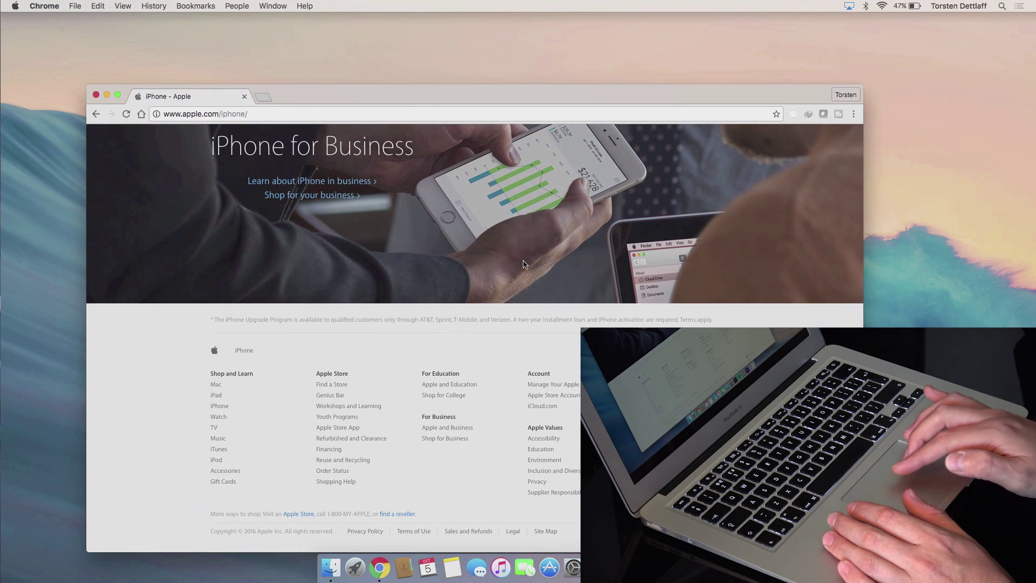
{"action": "scroll", "coordinate": [524, 264], "scroll_direction": "up", "scroll_amount": 10}
{"action": "scroll", "coordinate": [523, 264], "scroll_direction": "up", "scroll_amount": 15}
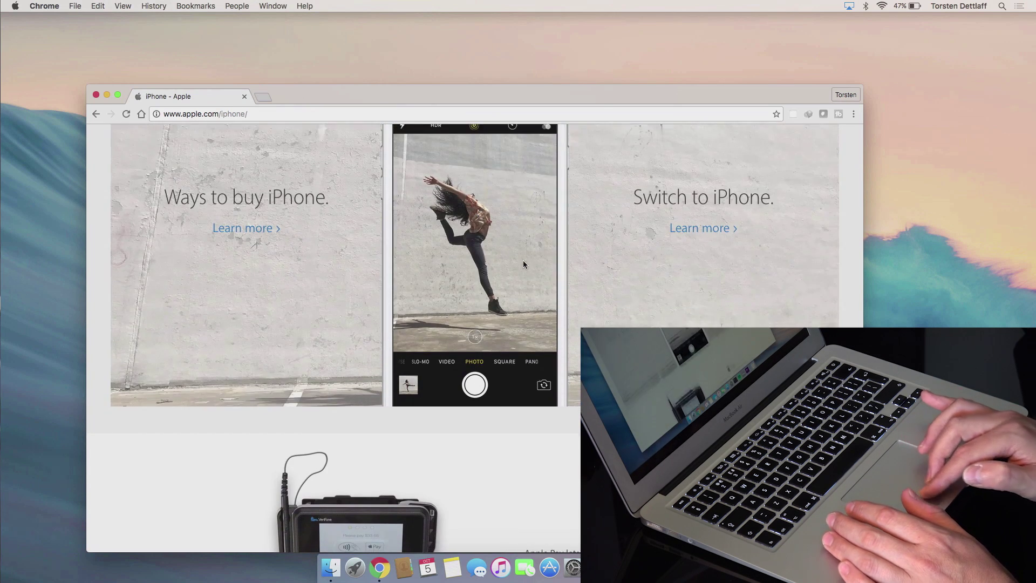
{"action": "scroll", "coordinate": [523, 261], "scroll_direction": "up", "scroll_amount": 3}
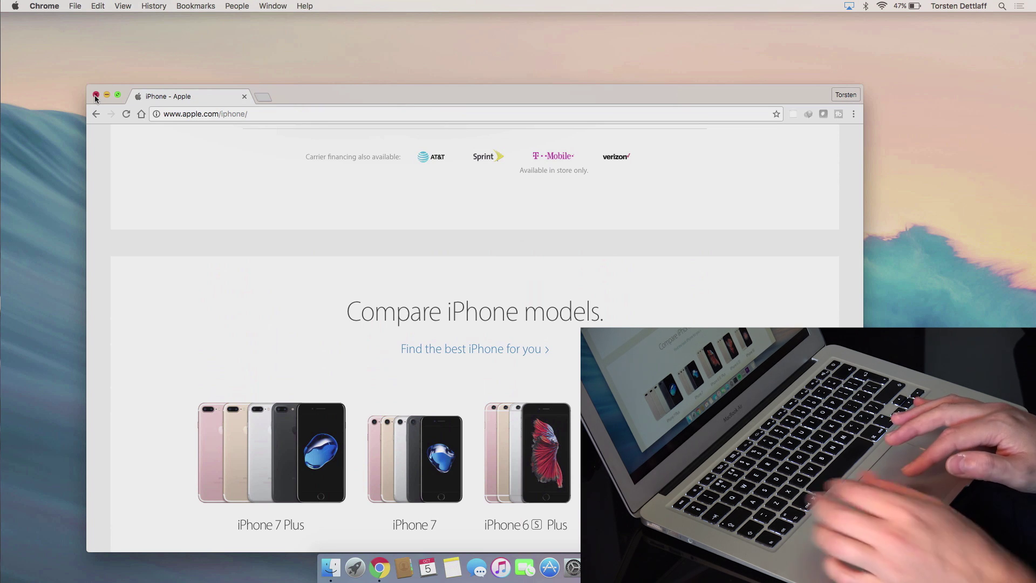
Quit Chrome, open Launchpad, and drag Skype toward the Trash, then back into the grid
{"action": "key", "text": "super+q"}
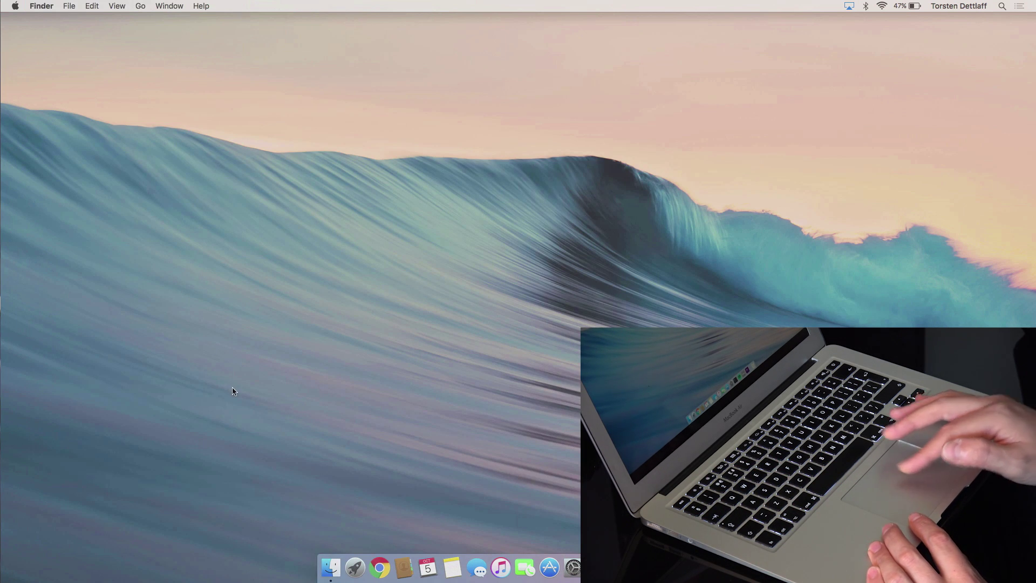
{"action": "left_click", "coordinate": [355, 568]}
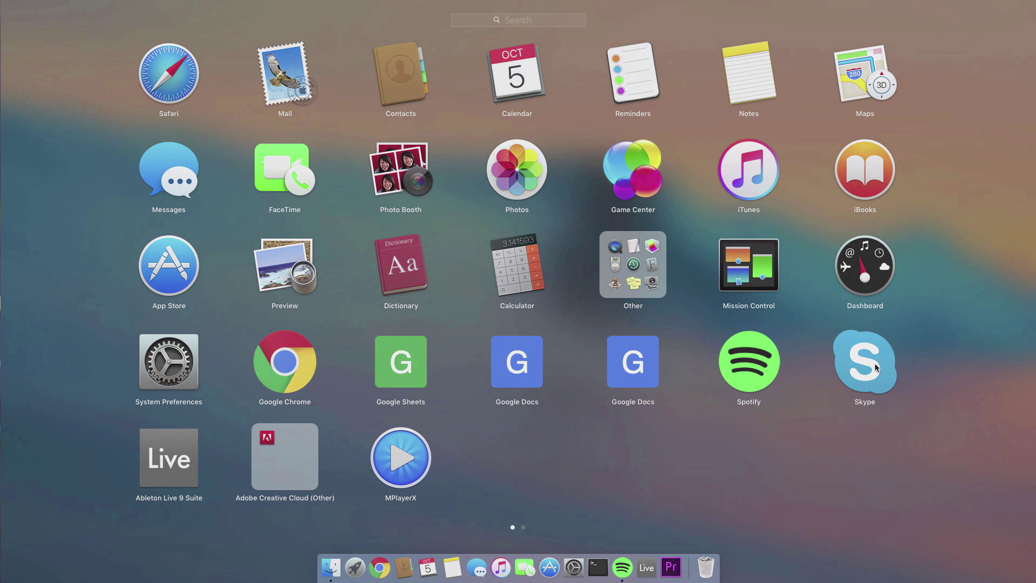
{"action": "left_click_drag", "start_coordinate": [876, 367], "coordinate": [714, 571]}
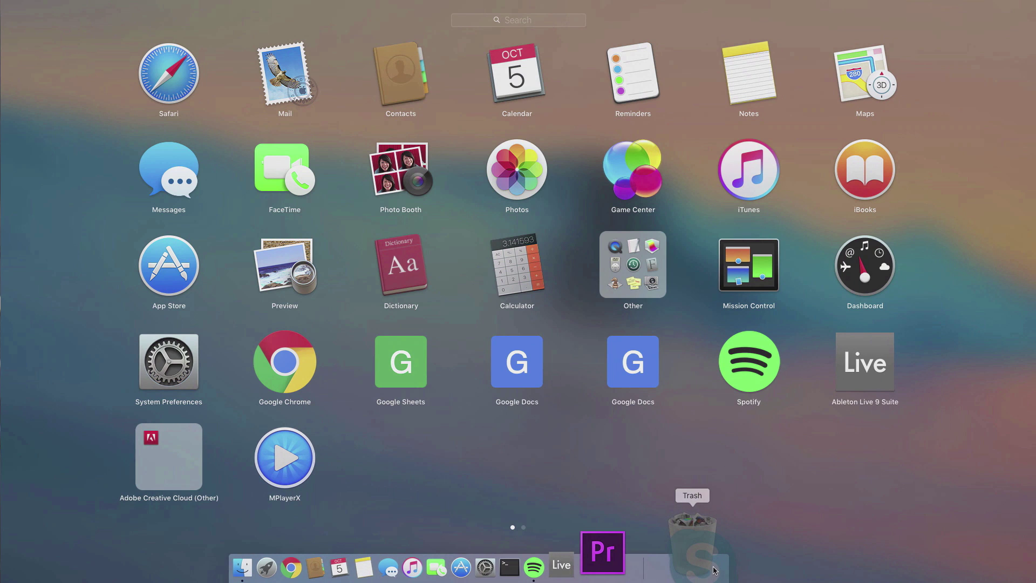
{"action": "left_click_drag", "start_coordinate": [714, 571], "coordinate": [850, 457]}
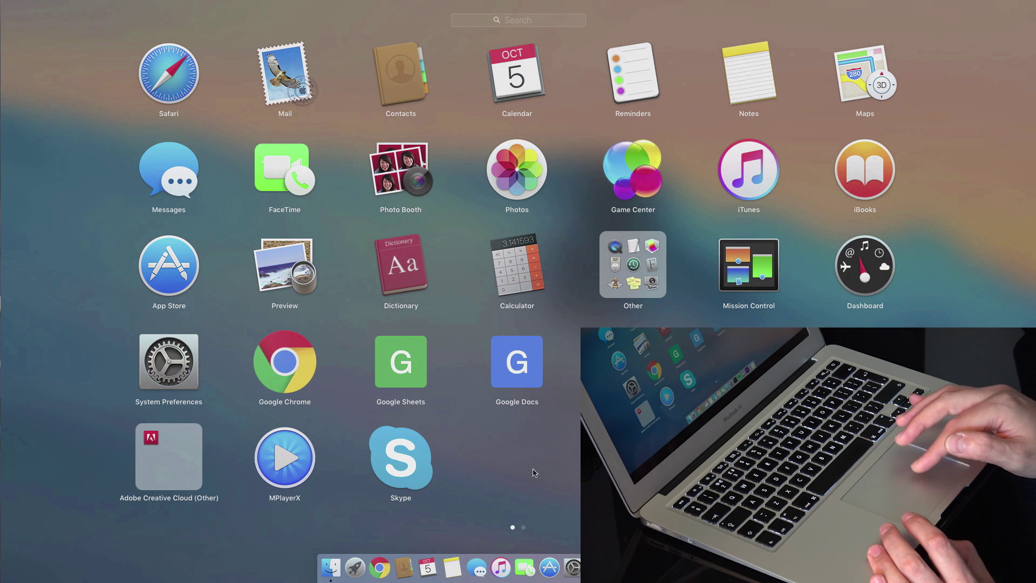
Dismiss Launchpad to return to the empty desktop with the Dock showing
{"action": "left_click", "coordinate": [482, 491]}
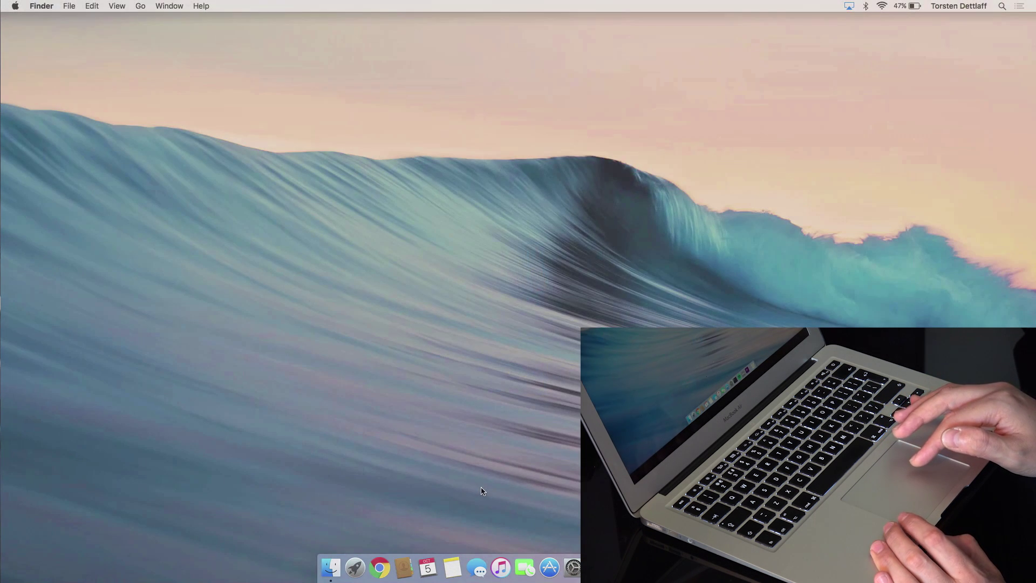